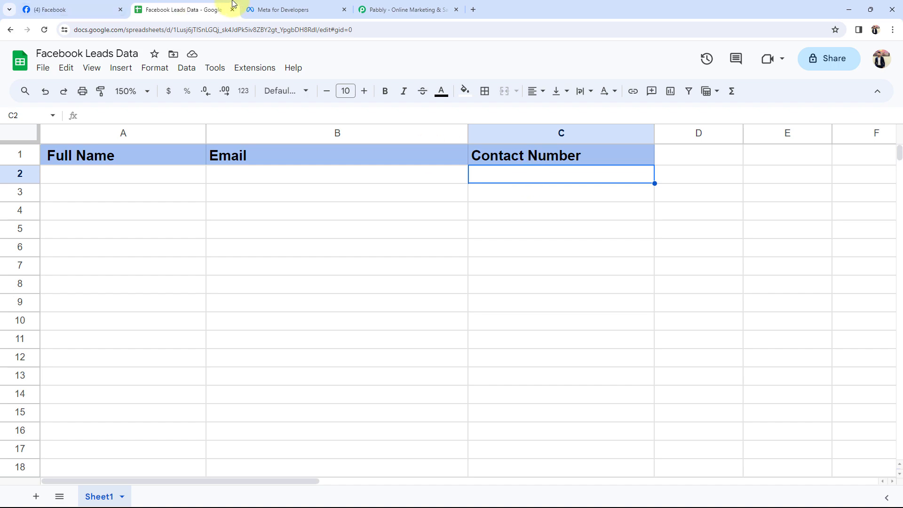
# - Switch to the Pabbly website, get into the account's apps page, and open the Pabbly Connect dashboard
pyautogui.click(70, 9)
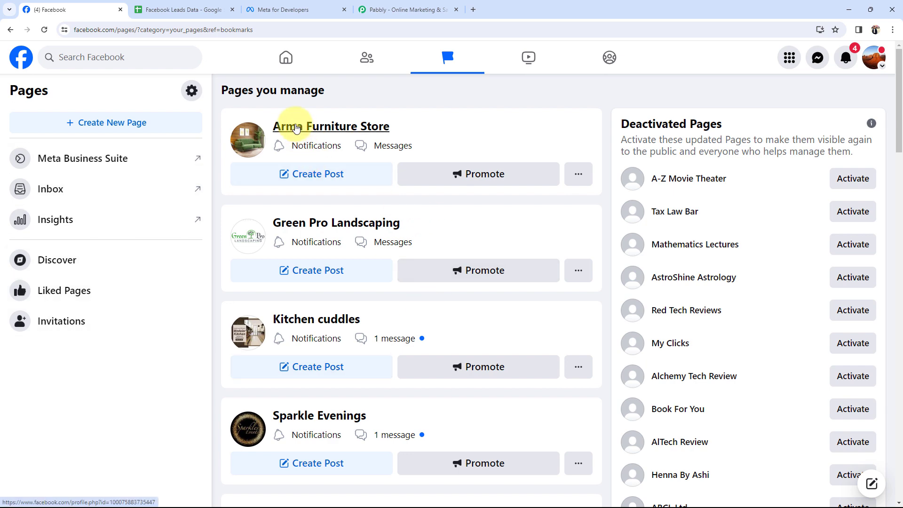
pyautogui.click(386, 9)
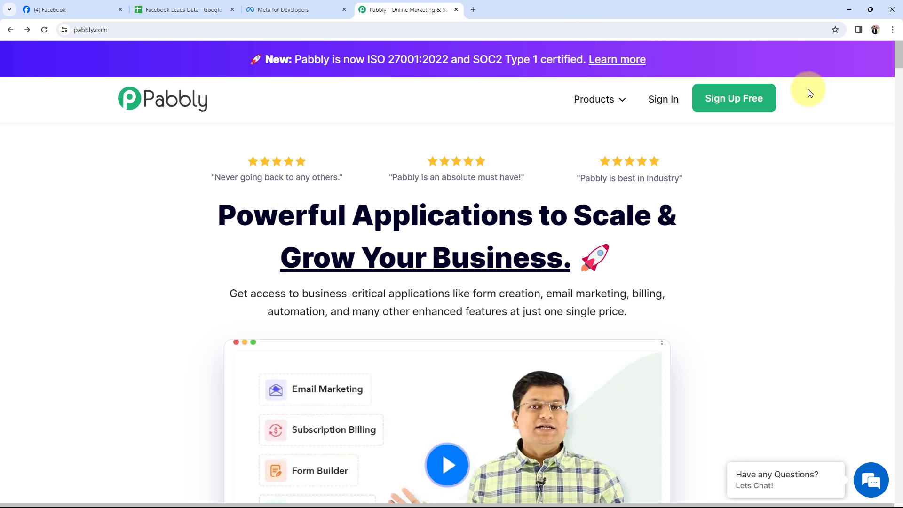
pyautogui.click(761, 108)
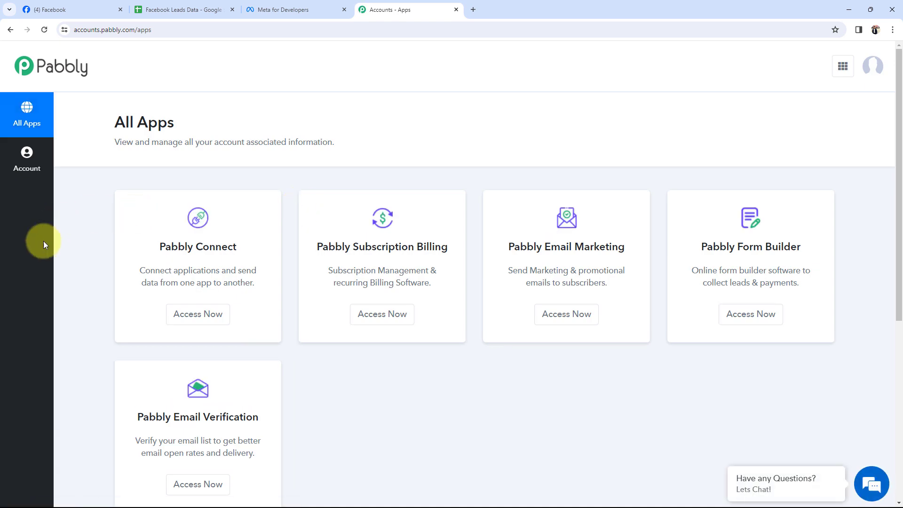
pyautogui.moveTo(161, 244); pyautogui.dragTo(233, 232)
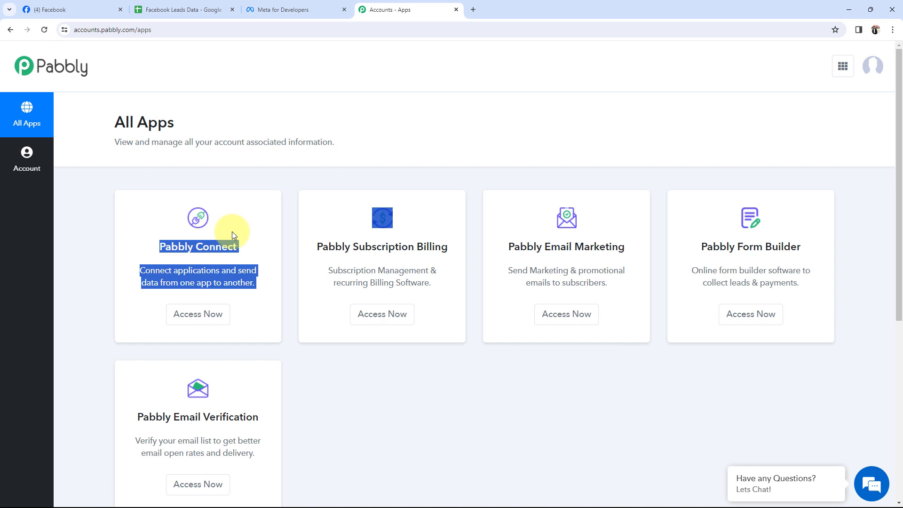
pyautogui.click(186, 317)
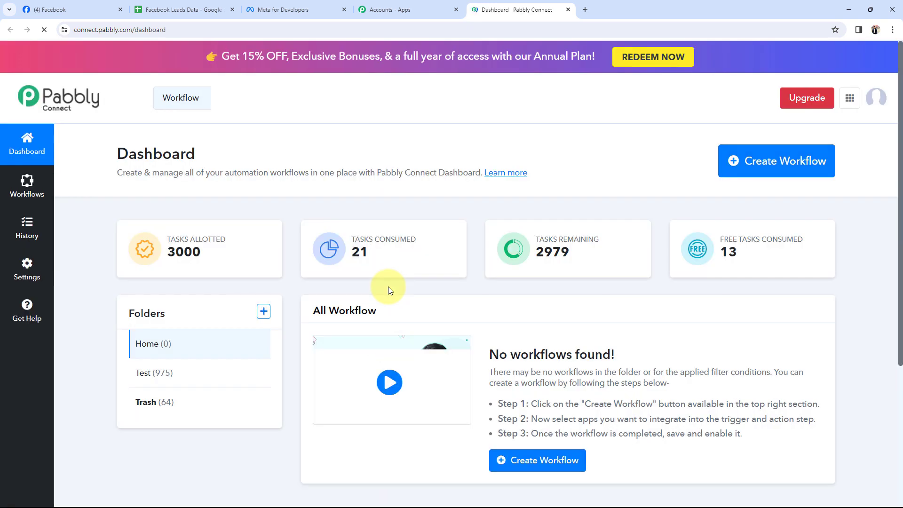
pyautogui.moveTo(100, 161); pyautogui.dragTo(228, 151)
pyautogui.click(246, 151)
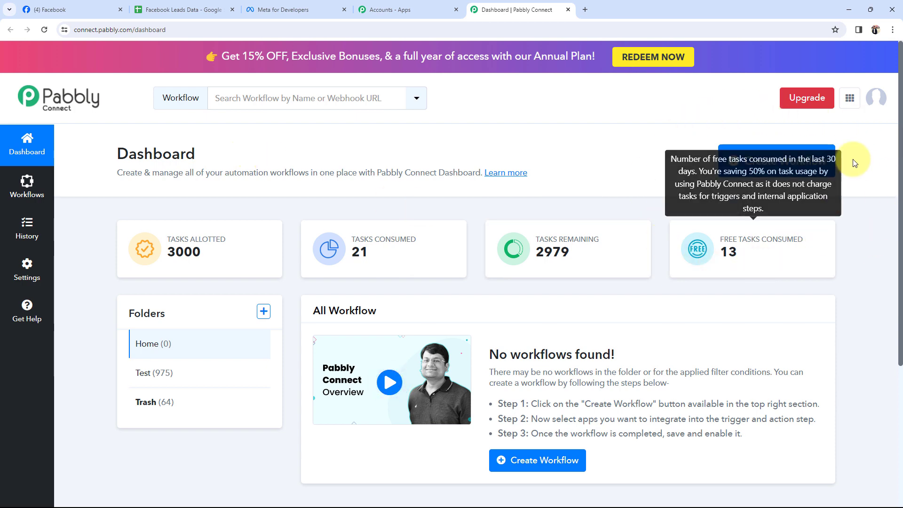
# - Create a workflow named "Add Facebook Leads to Google Sheets for Furniture Business" in the Home folder
pyautogui.click(755, 172)
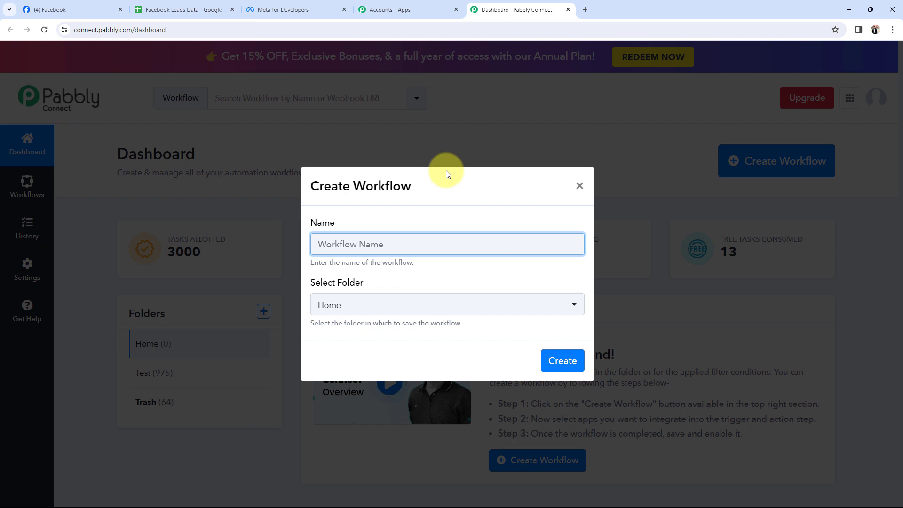
pyautogui.write('Add Facebook Leads to Google Sheets for Furniture Business')
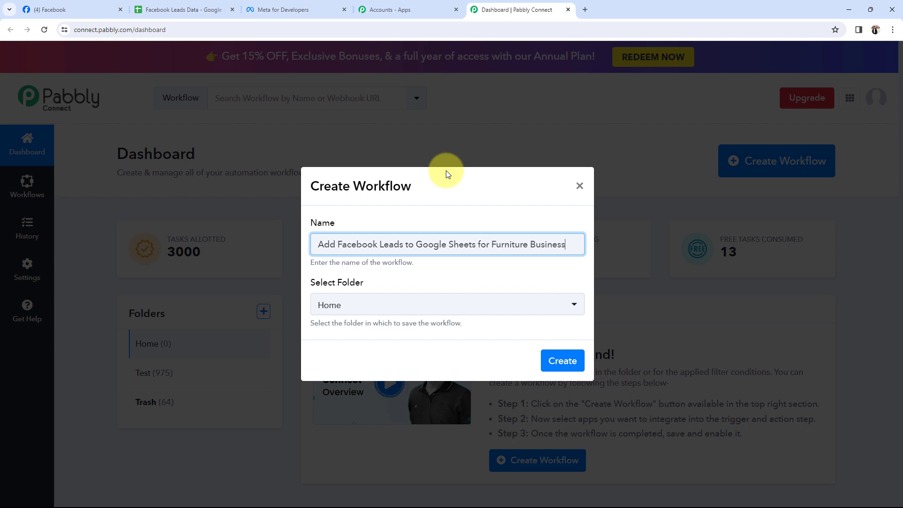
pyautogui.click(333, 306)
pyautogui.click(334, 365)
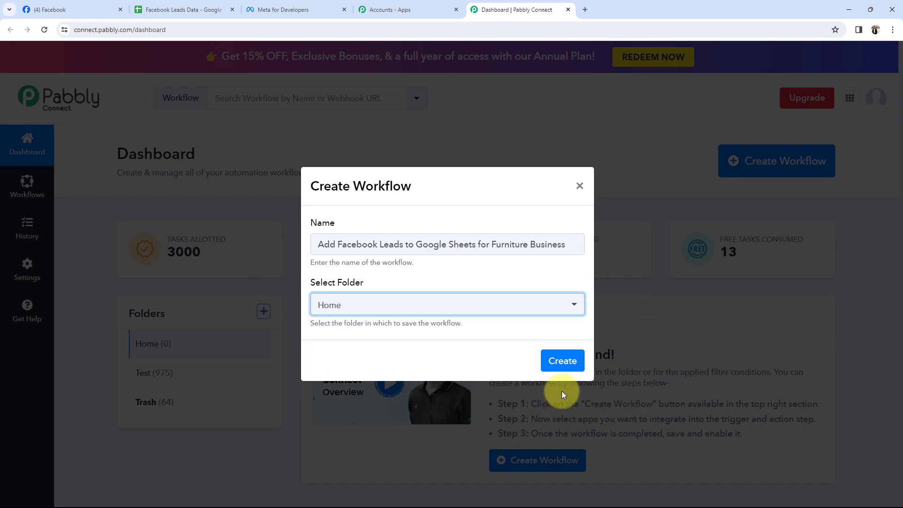
pyautogui.click(563, 361)
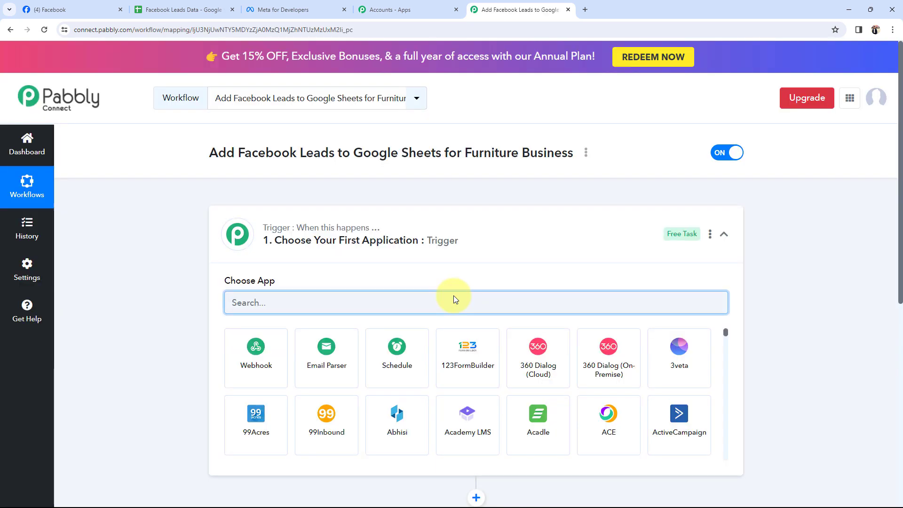
# - Examine the Arma Furniture Store page on Facebook and the column headers of the Facebook Leads Data spreadsheet
pyautogui.click(446, 236)
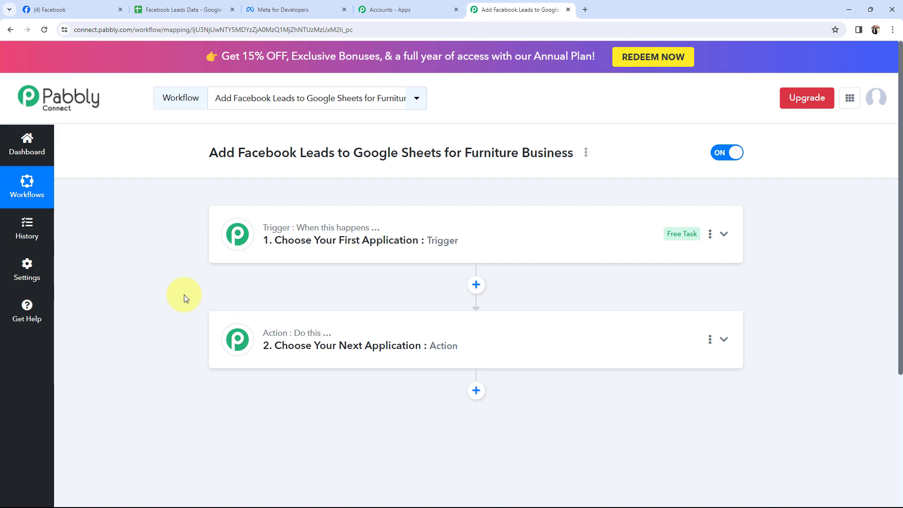
pyautogui.click(70, 9)
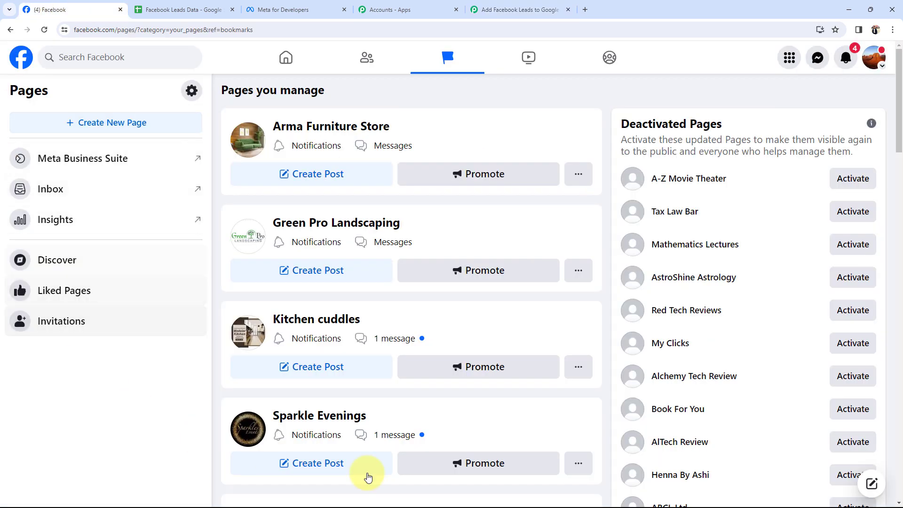
pyautogui.click(317, 128)
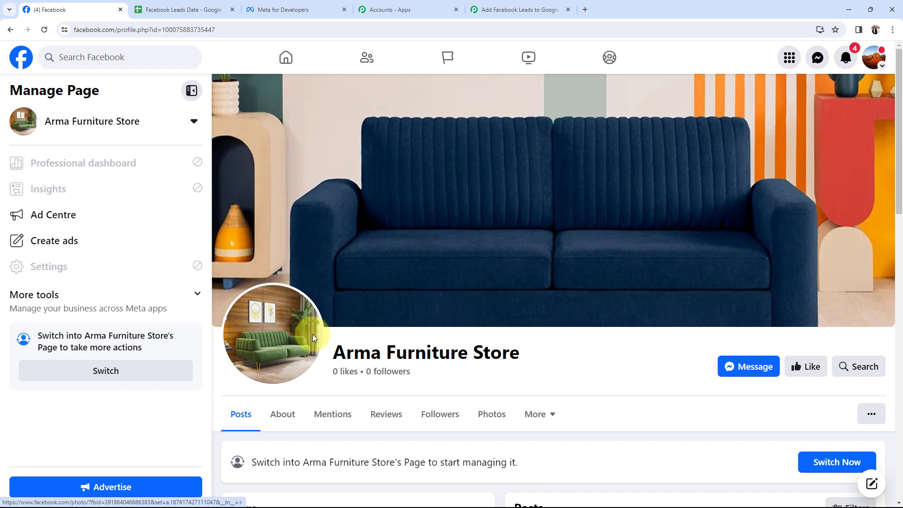
pyautogui.click(181, 8)
pyautogui.click(111, 173)
pyautogui.click(324, 174)
pyautogui.click(505, 182)
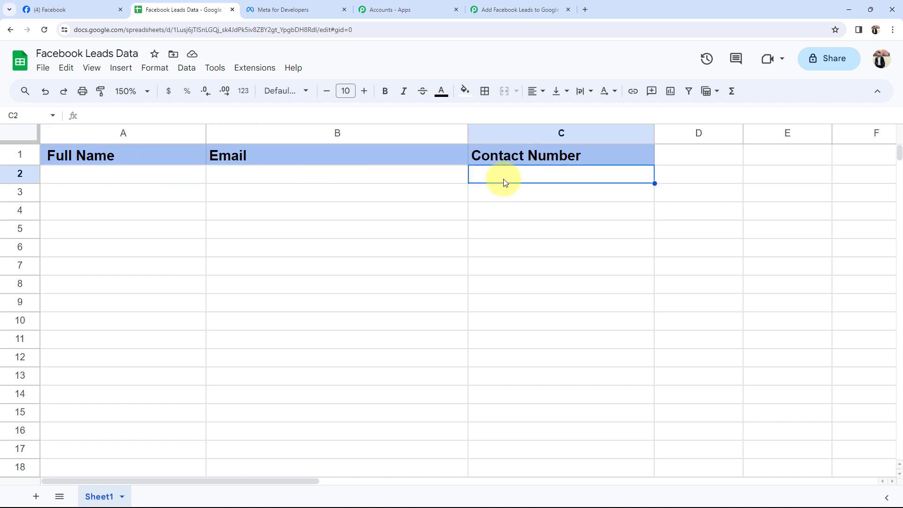
pyautogui.click(106, 6)
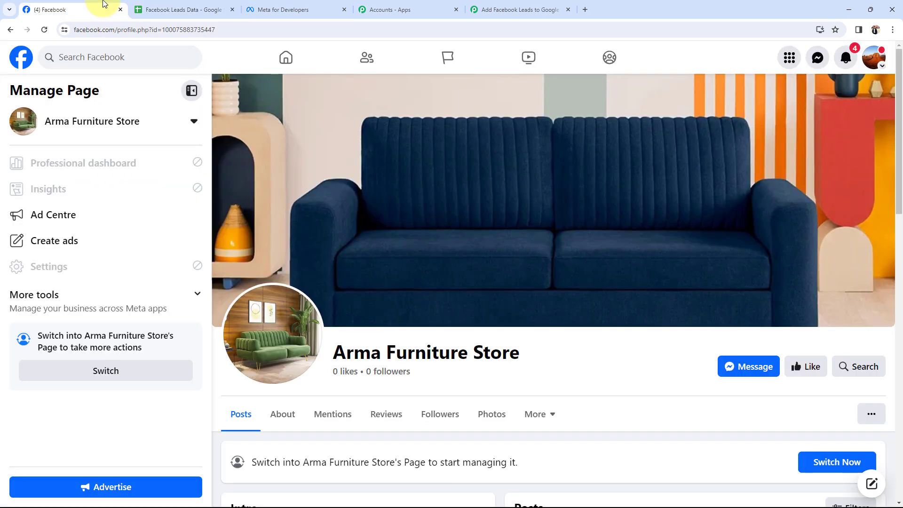
pyautogui.click(209, 8)
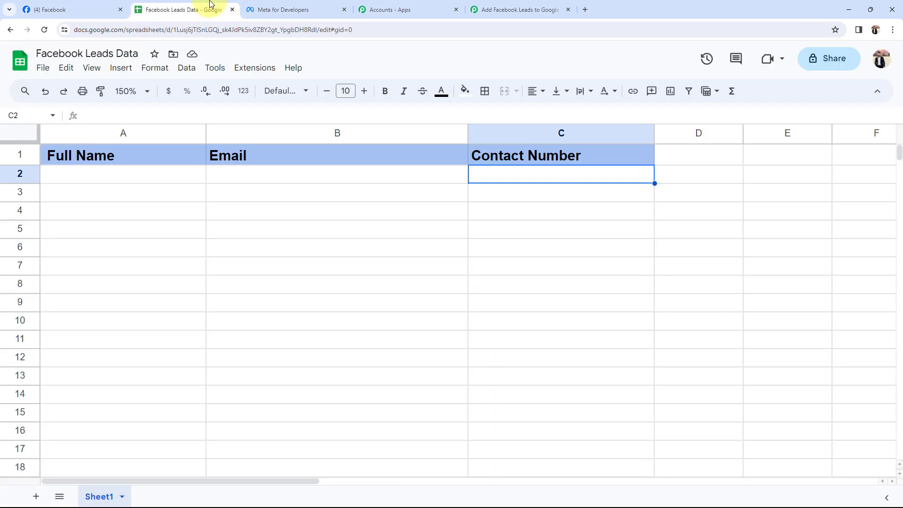
pyautogui.click(182, 238)
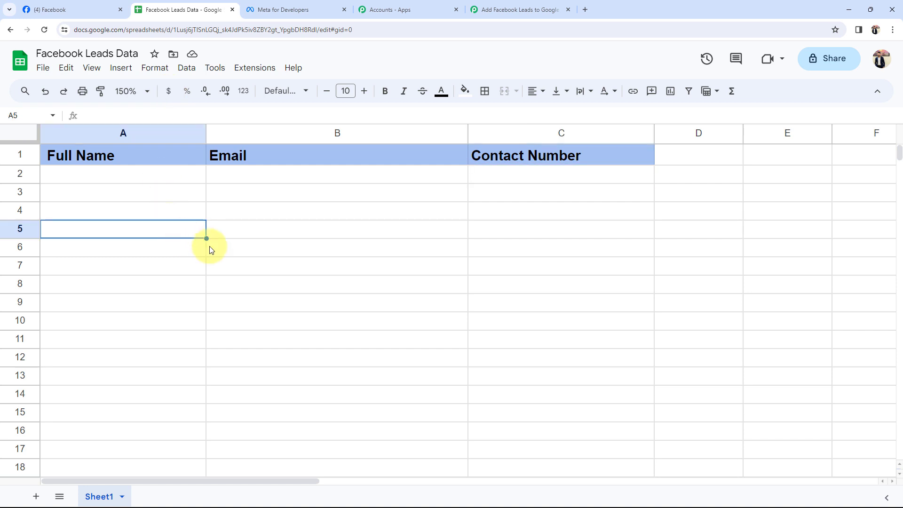
# - Back in the Pabbly Connect workflow, set the trigger app to Facebook Lead Ads with the New Lead (Instant) event
pyautogui.click(518, 9)
pyautogui.click(282, 238)
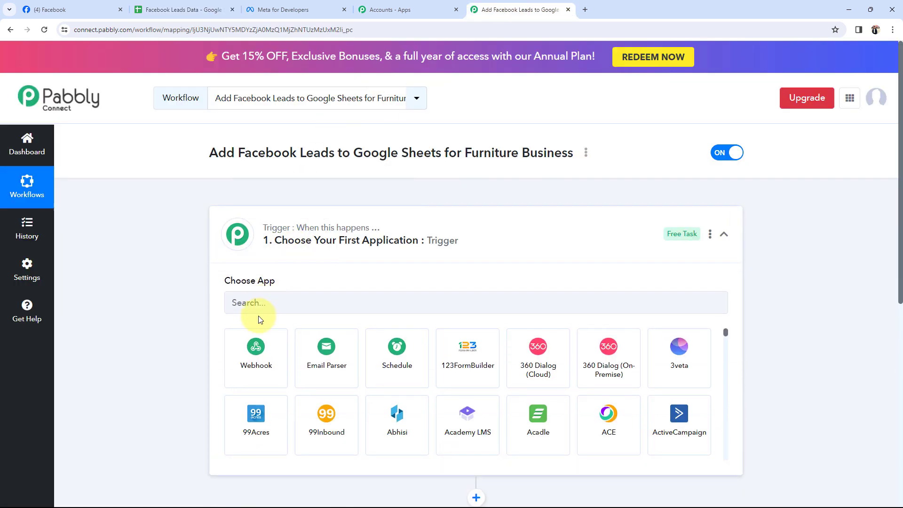
pyautogui.click(255, 303)
pyautogui.write('face')
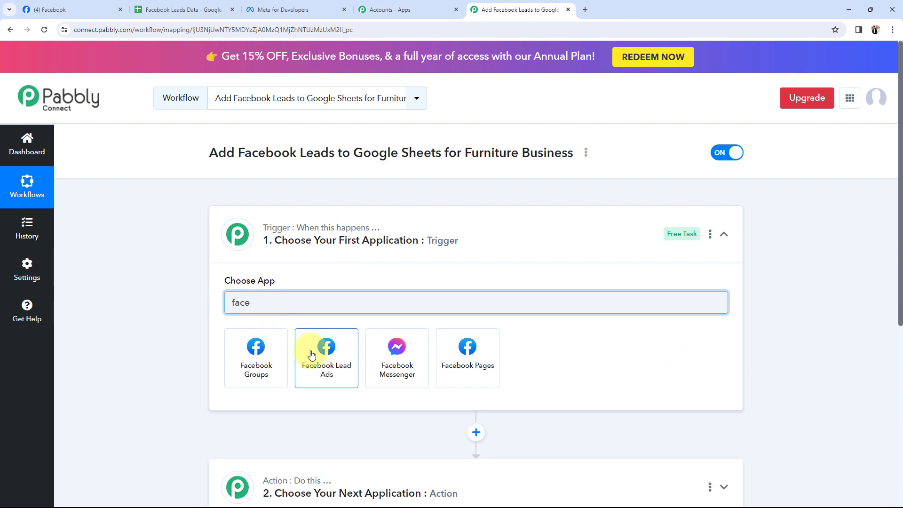
pyautogui.click(312, 355)
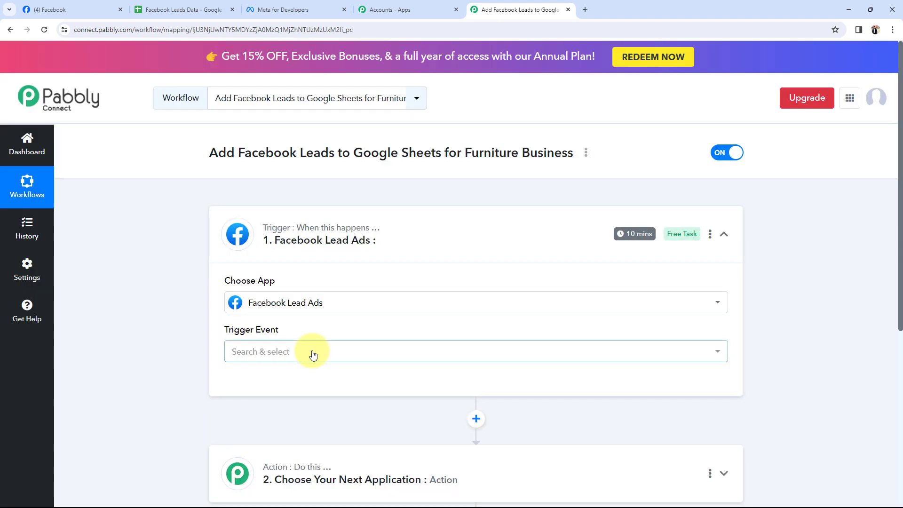
pyautogui.click(299, 351)
pyautogui.click(264, 425)
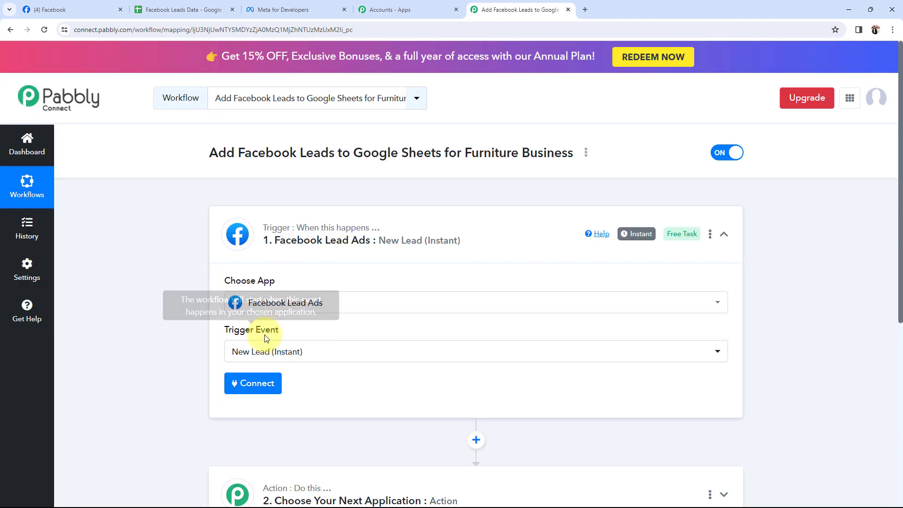
# - Set the workflow's action app to Google Sheets with the Add New Row event and collapse the action
pyautogui.scroll(-5, 226, 350)
pyautogui.click(268, 272)
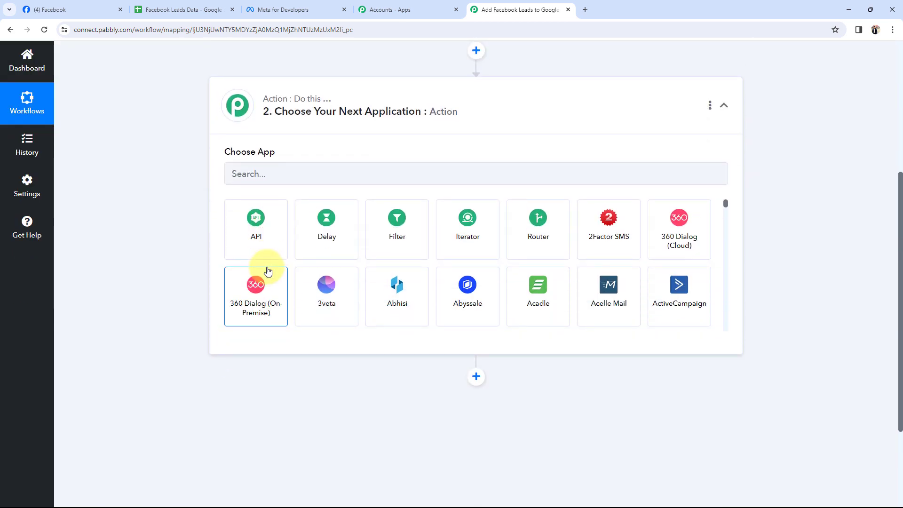
pyautogui.click(270, 249)
pyautogui.write('goo')
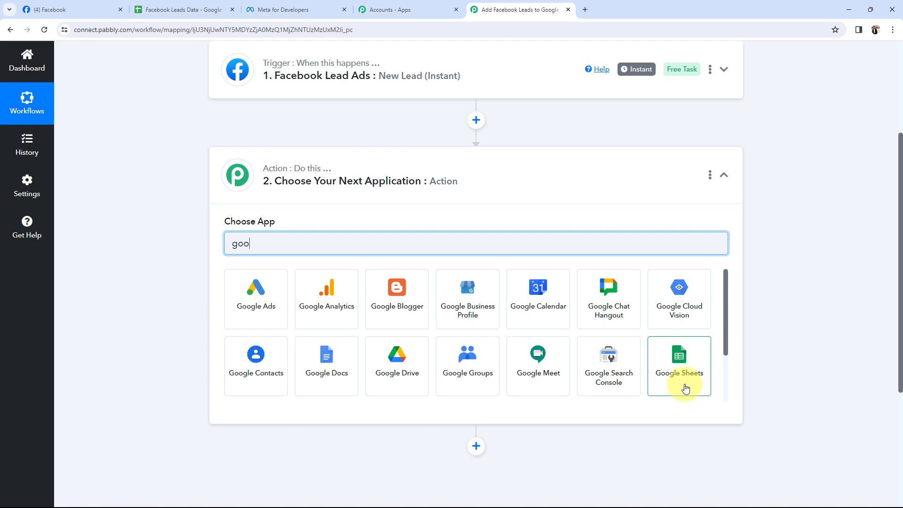
pyautogui.click(685, 388)
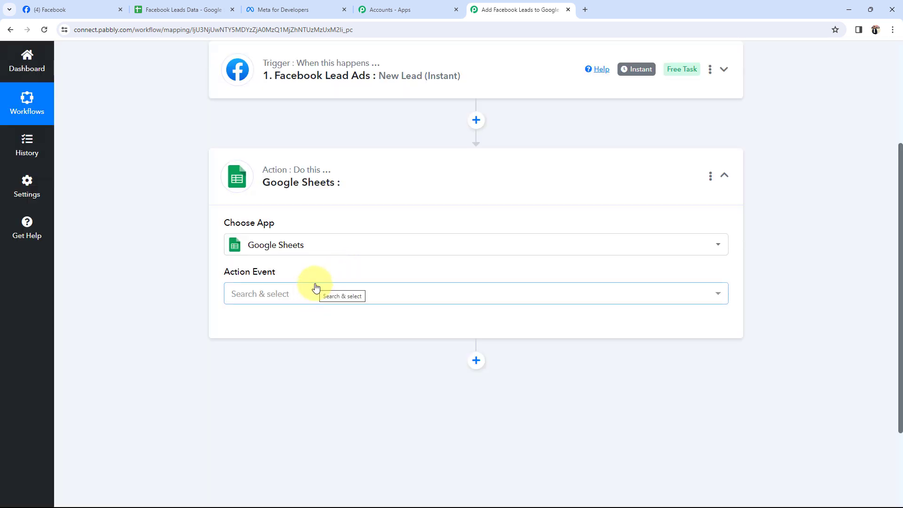
pyautogui.click(296, 293)
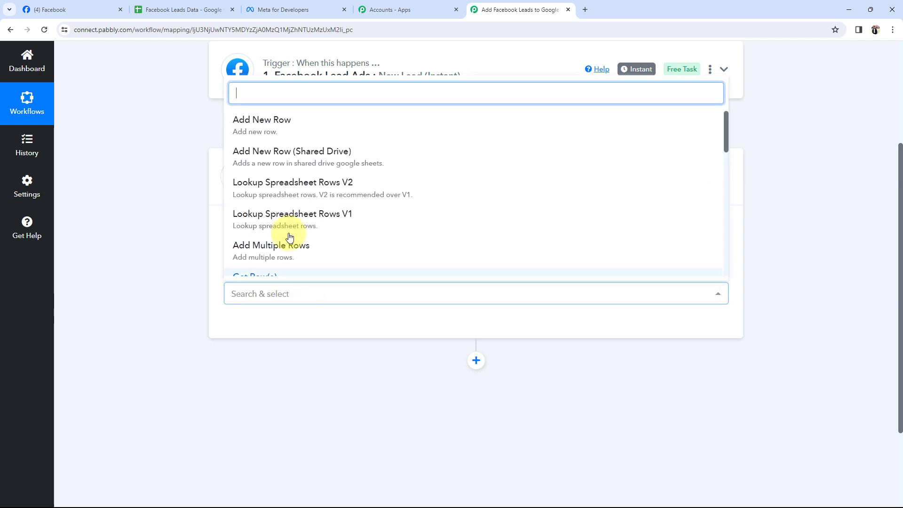
pyautogui.click(264, 121)
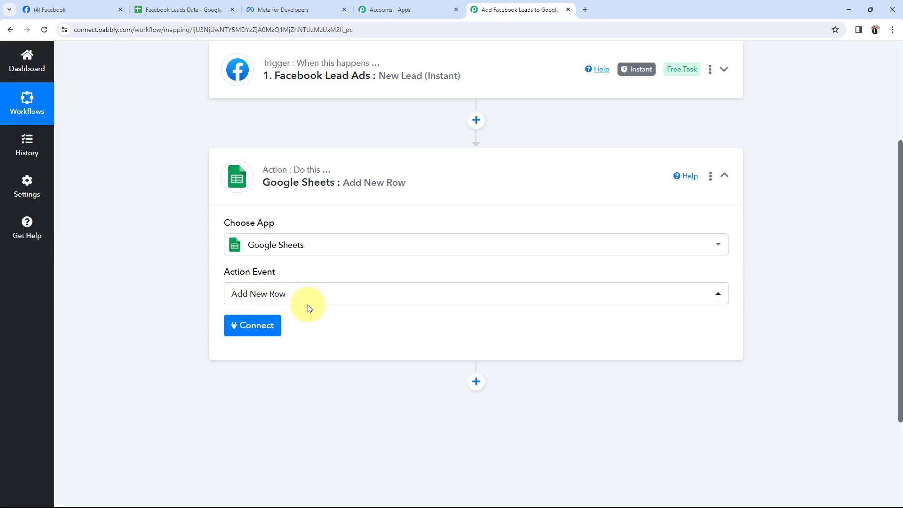
pyautogui.click(313, 186)
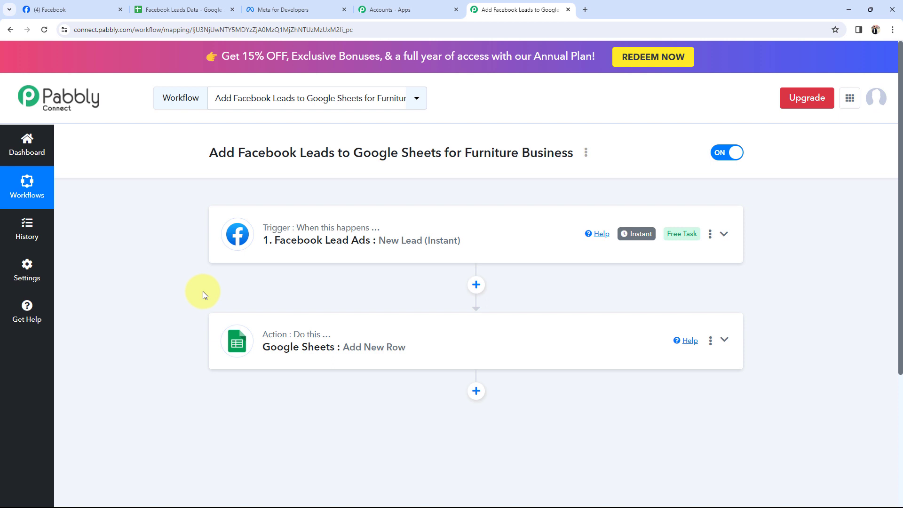
# - Connect the Facebook Lead Ads trigger to the Facebook account through a new connection
pyautogui.click(279, 254)
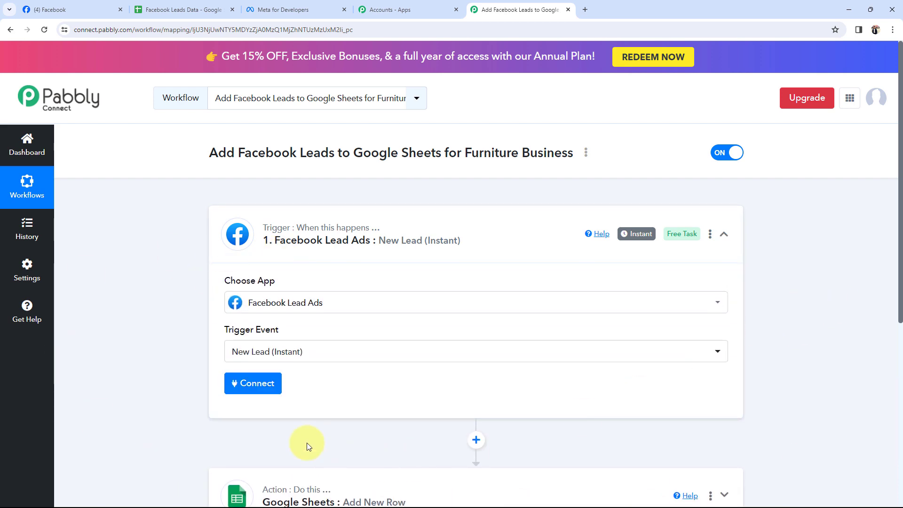
pyautogui.click(253, 383)
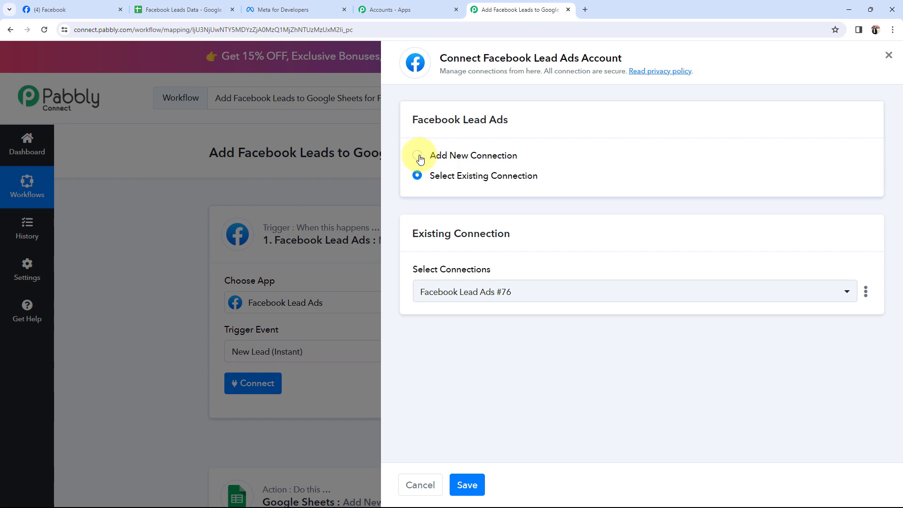
pyautogui.click(418, 156)
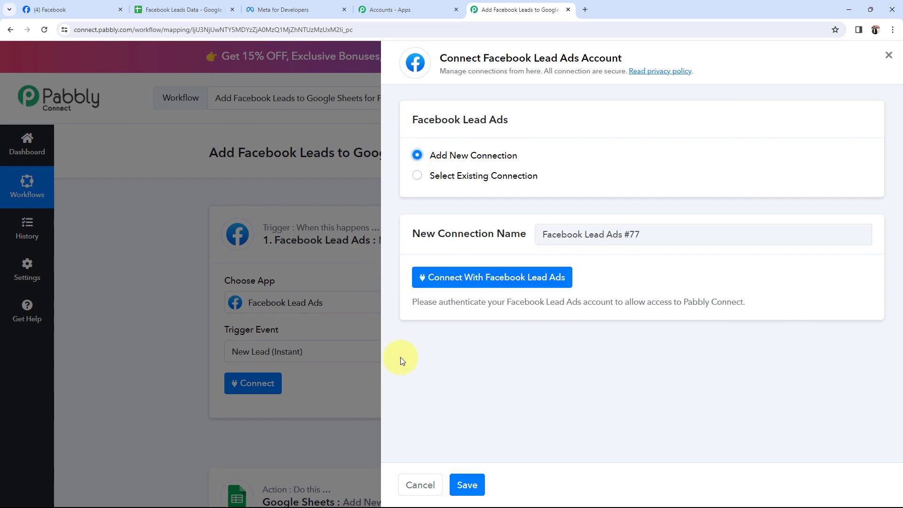
pyautogui.click(47, 10)
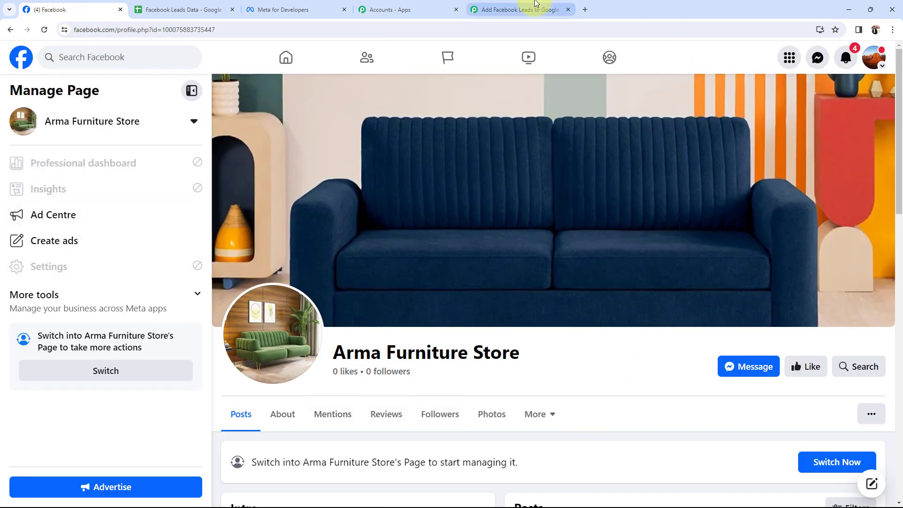
pyautogui.click(522, 10)
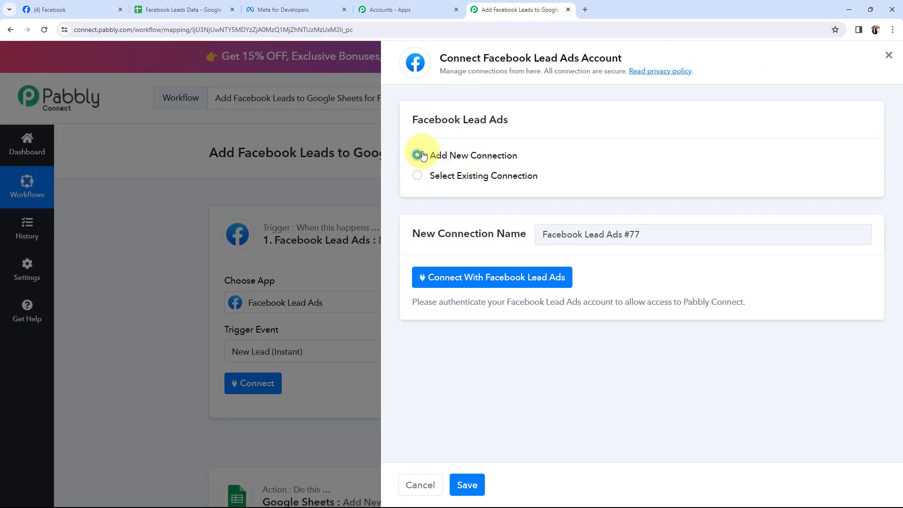
pyautogui.click(466, 277)
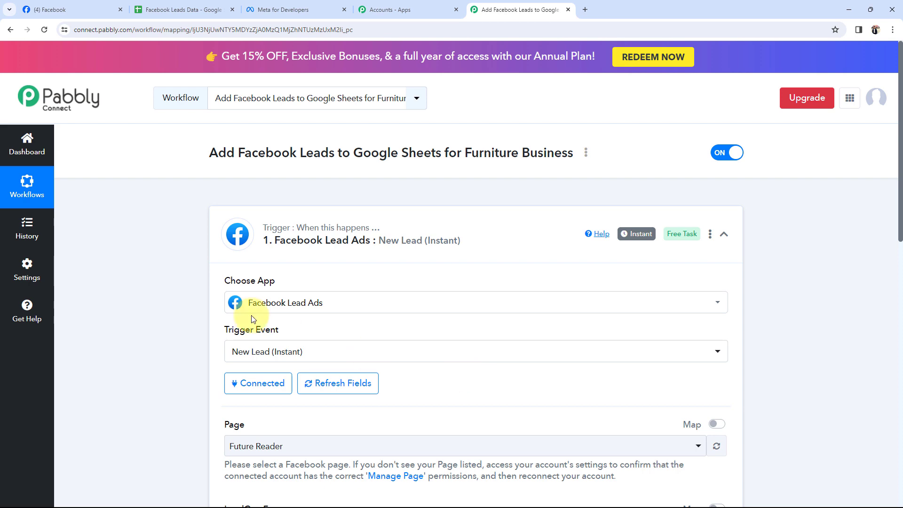
# - Check the page name on Facebook, and set the Facebook Lead Ads trigger's page to Arma Furniture Store in the Pabbly Connect workflow
pyautogui.scroll(-4, 256, 304)
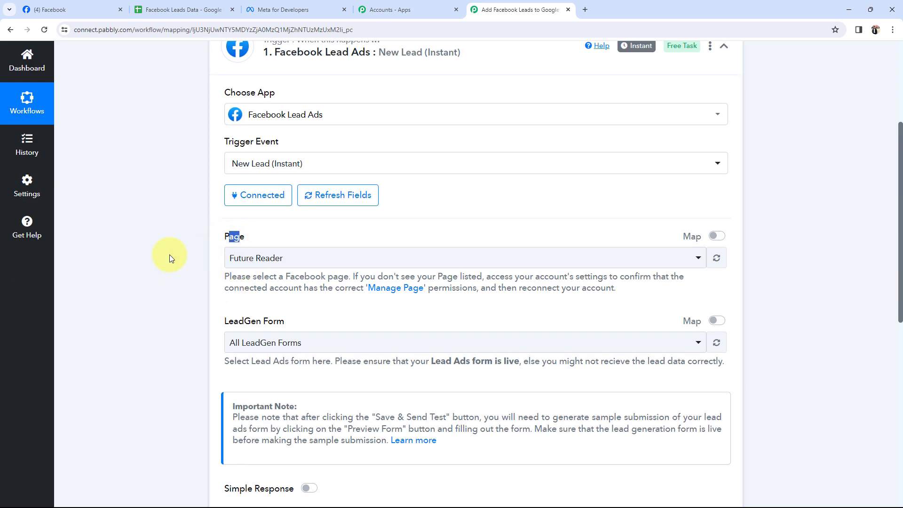
pyautogui.click(70, 10)
pyautogui.moveTo(337, 353); pyautogui.dragTo(559, 361)
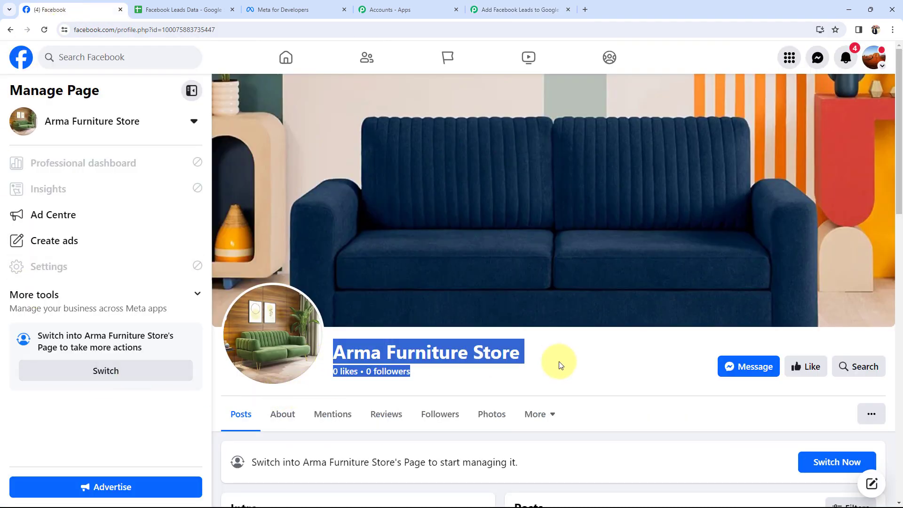
pyautogui.click(585, 369)
pyautogui.click(490, 7)
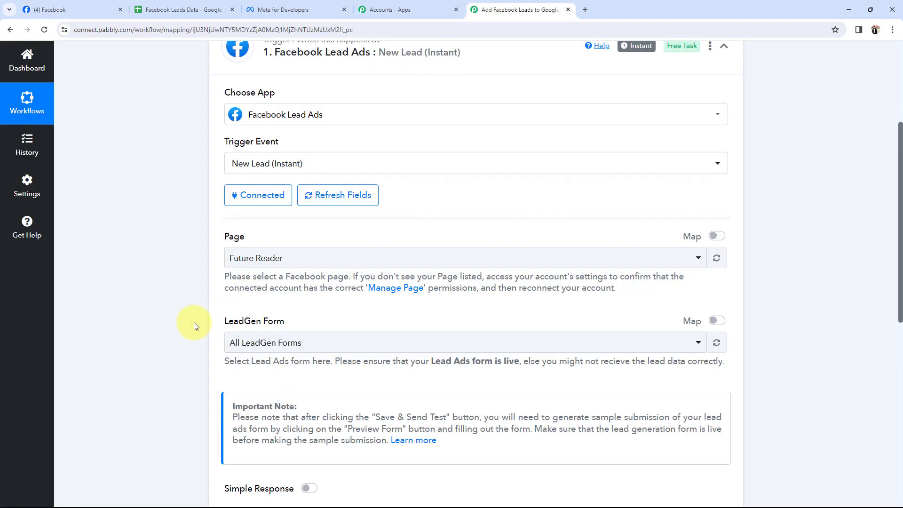
pyautogui.scroll(-1, 196, 326)
pyautogui.click(246, 211)
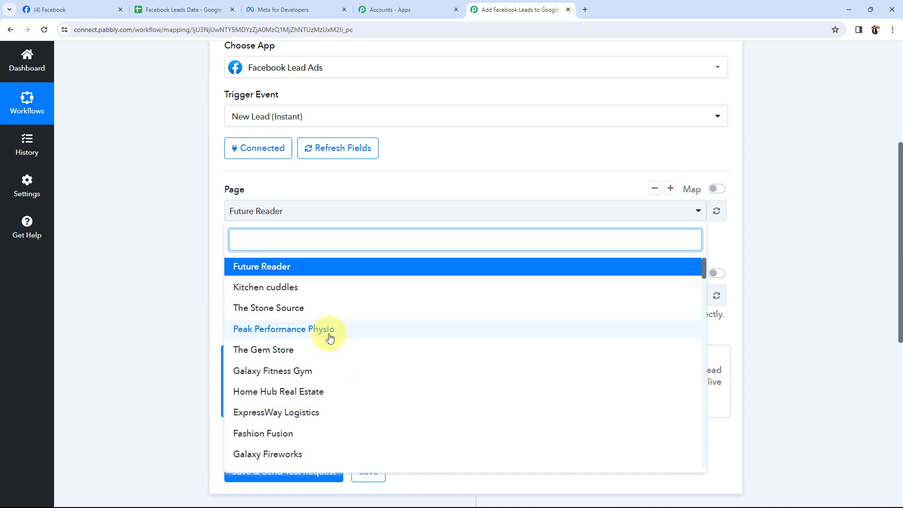
pyautogui.write('arm')
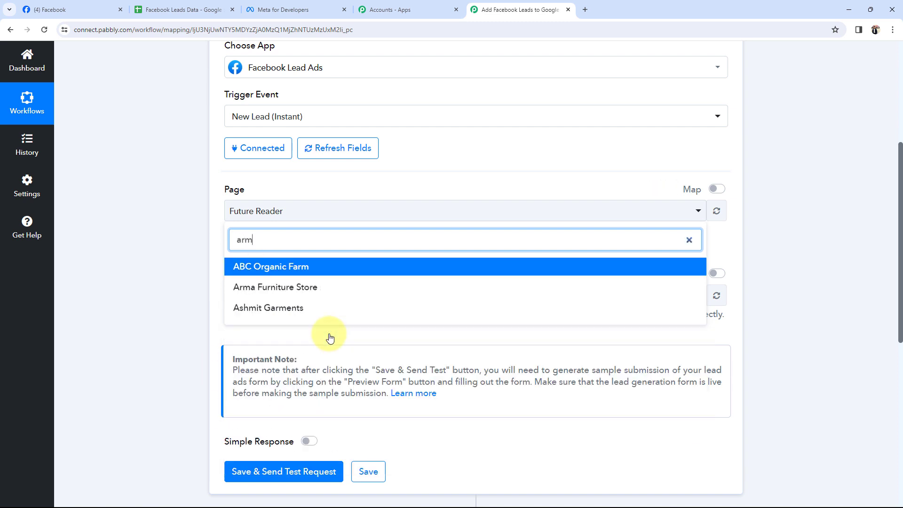
pyautogui.click(291, 295)
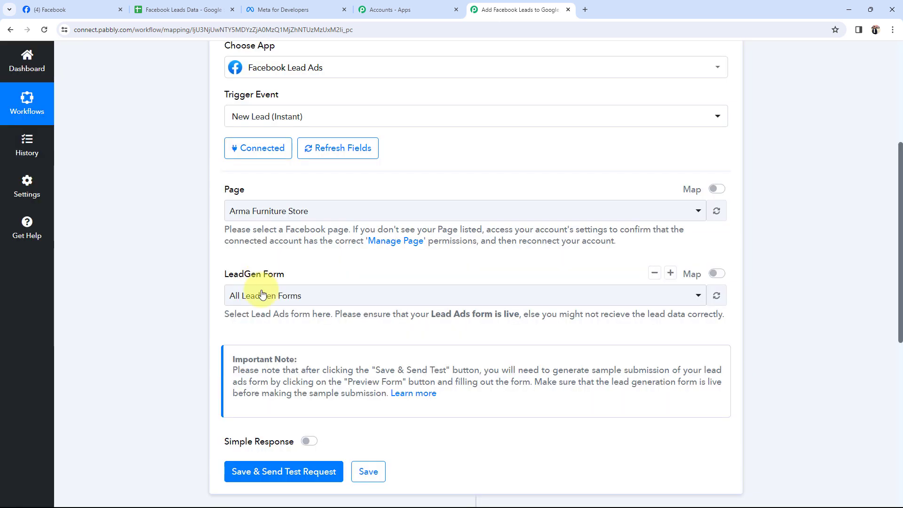
# - Set the trigger's LeadGen form to Arma Furniture Contact Form, then save it and send a test request
pyautogui.click(264, 296)
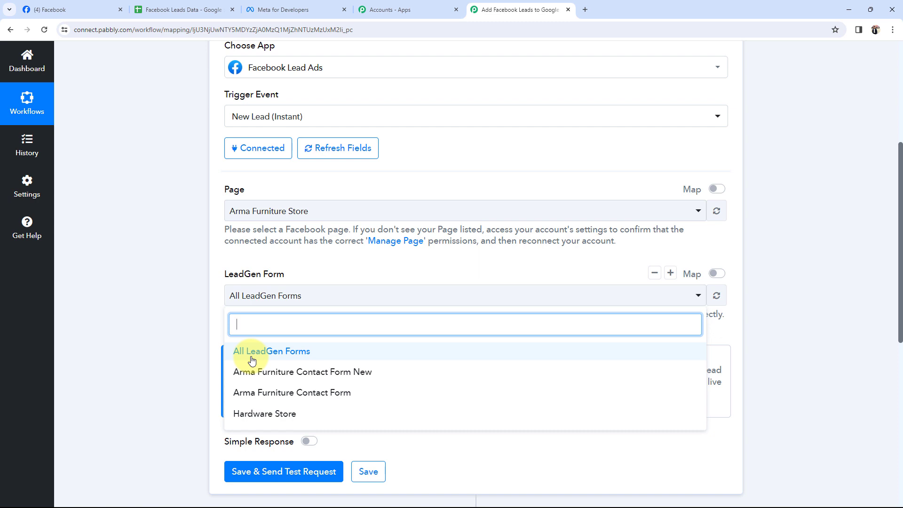
pyautogui.click(300, 394)
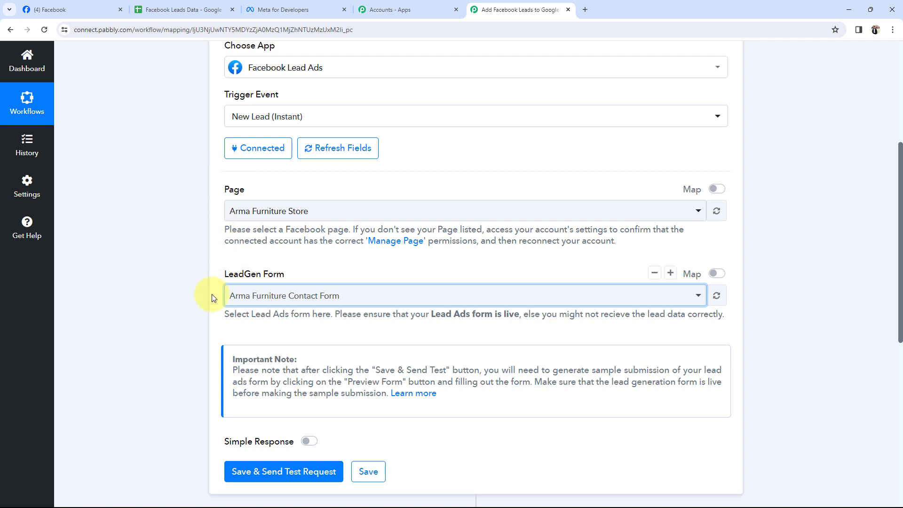
pyautogui.scroll(-2, 212, 297)
pyautogui.click(310, 377)
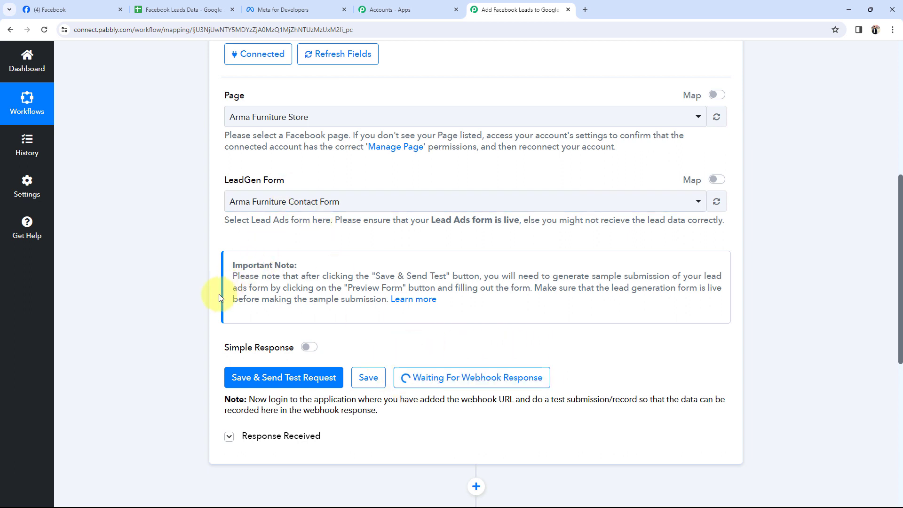
# - Examine the trigger's response area and the important note on generating a sample lead form submission
pyautogui.scroll(-1, 226, 295)
pyautogui.moveTo(230, 391)
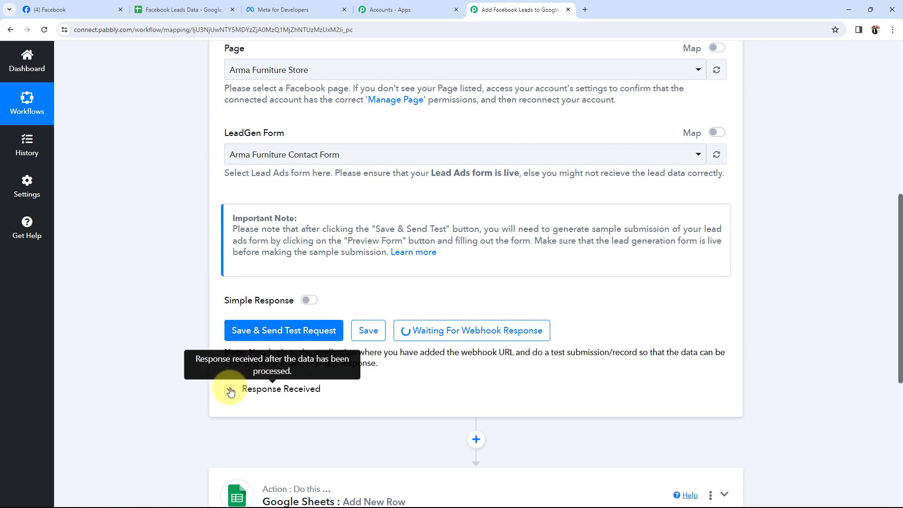
pyautogui.moveTo(228, 219); pyautogui.dragTo(300, 224)
pyautogui.click(221, 230)
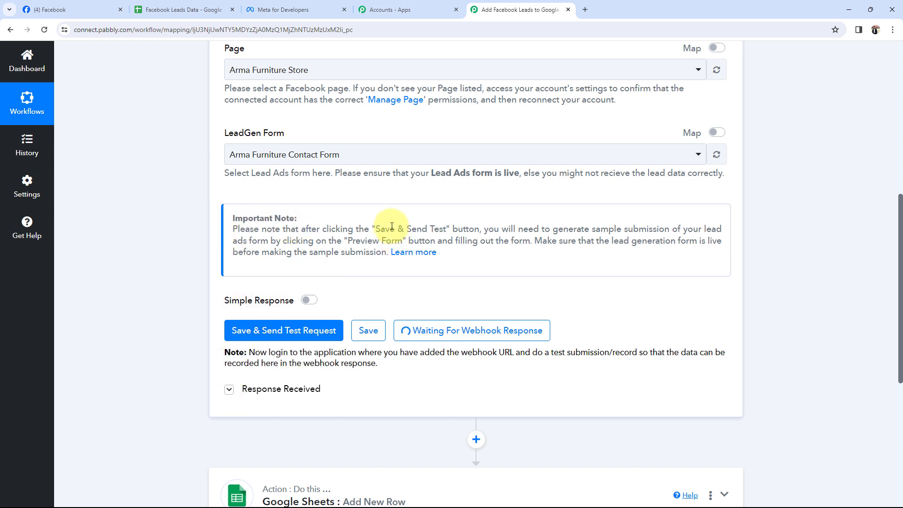
pyautogui.moveTo(391, 228); pyautogui.dragTo(469, 235)
pyautogui.click(130, 254)
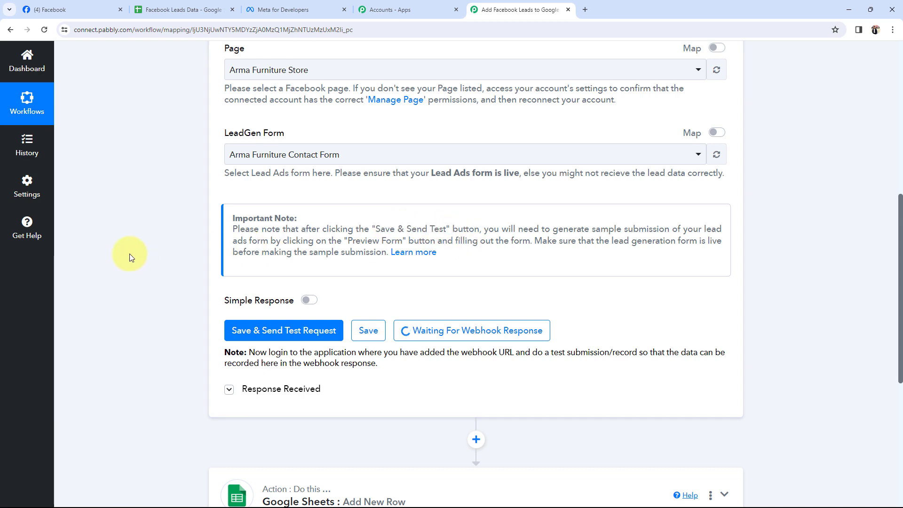
pyautogui.scroll(3, 129, 253)
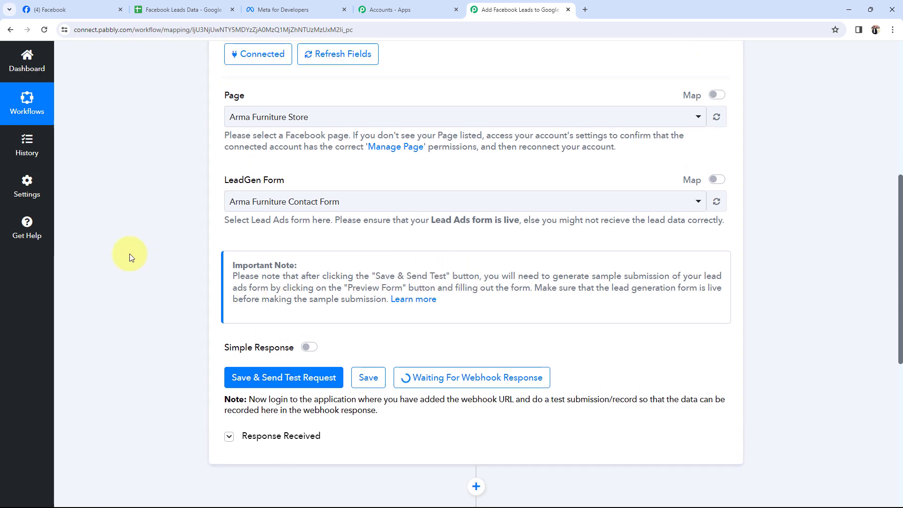
pyautogui.scroll(-2, 128, 272)
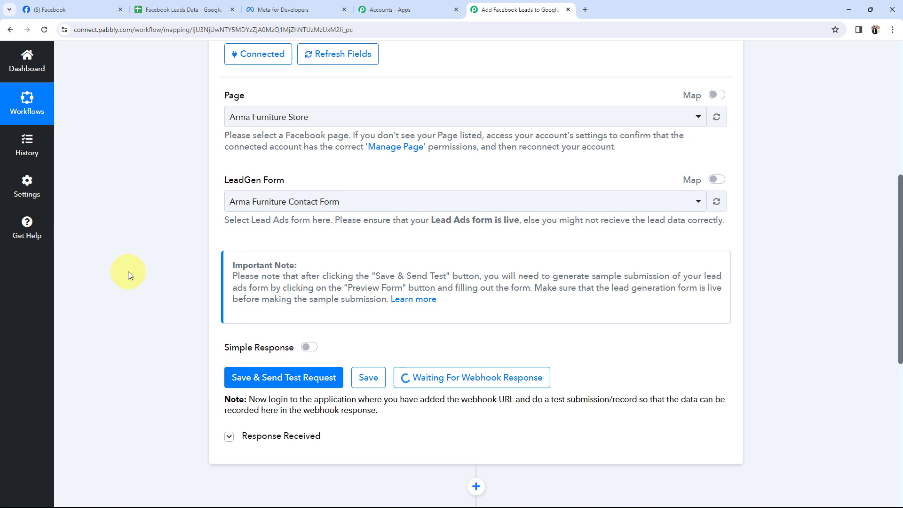
pyautogui.scroll(-1, 154, 278)
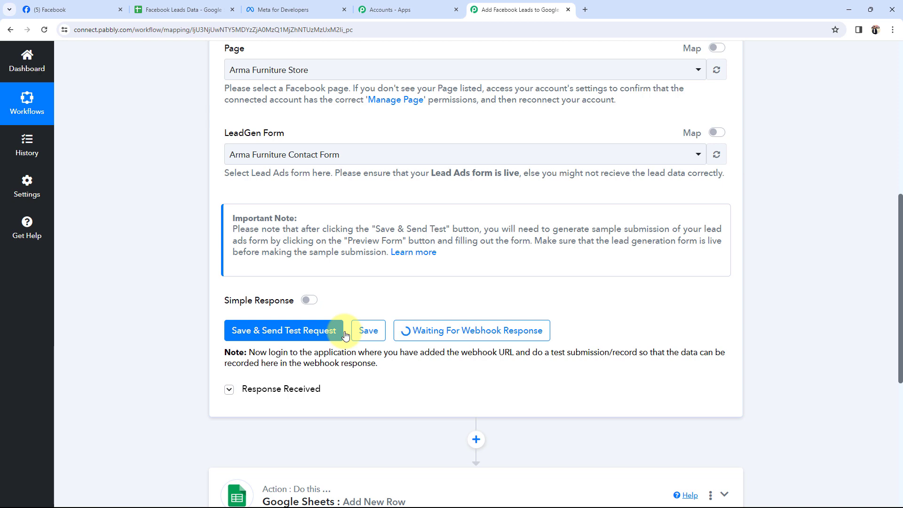
# - Switch to Meta for Developers and open the Lead Ads RTU Debug Tool from its developer tools
pyautogui.click(323, 6)
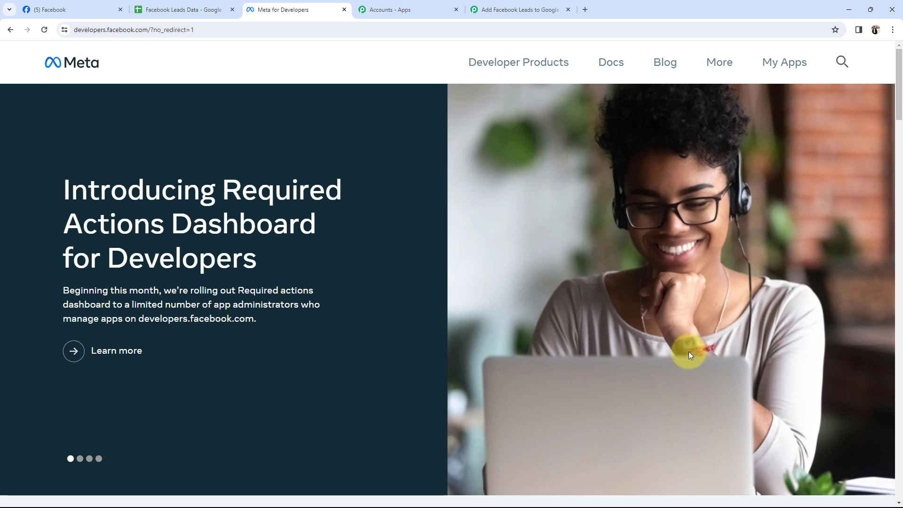
pyautogui.click(774, 61)
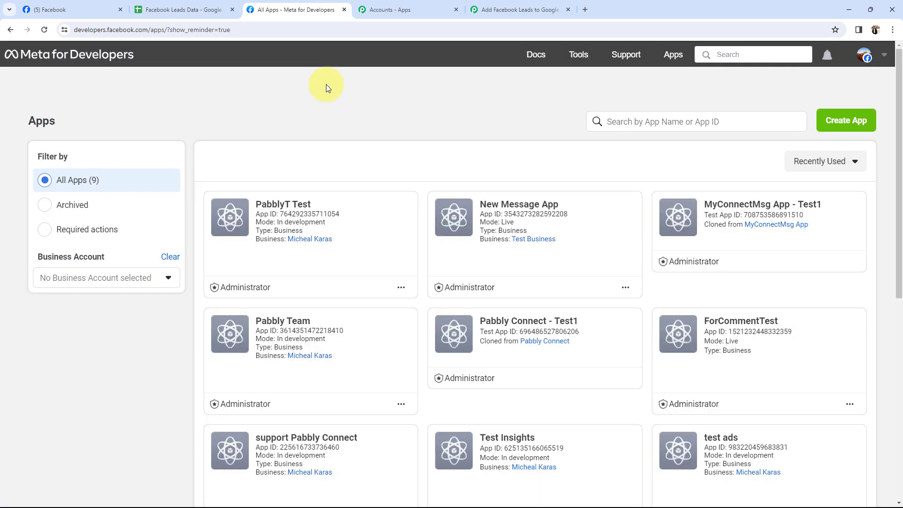
pyautogui.click(579, 54)
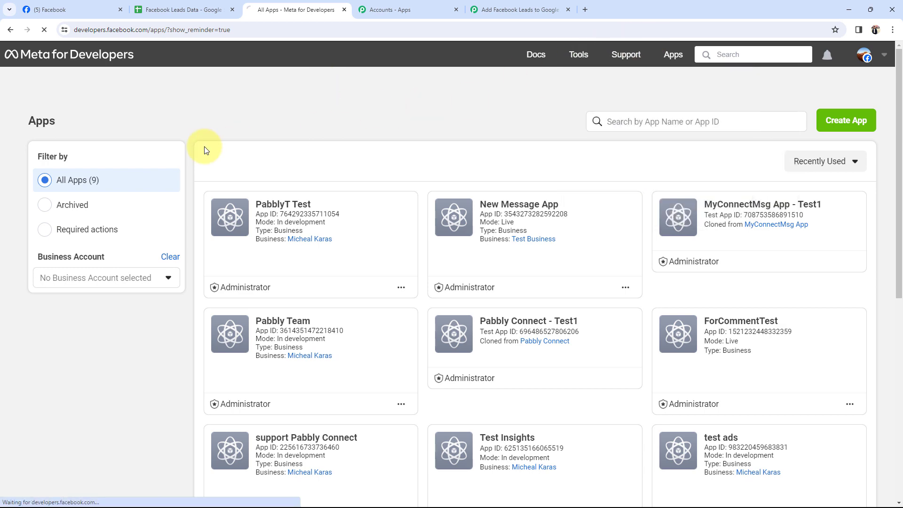
pyautogui.scroll(-6, 91, 421)
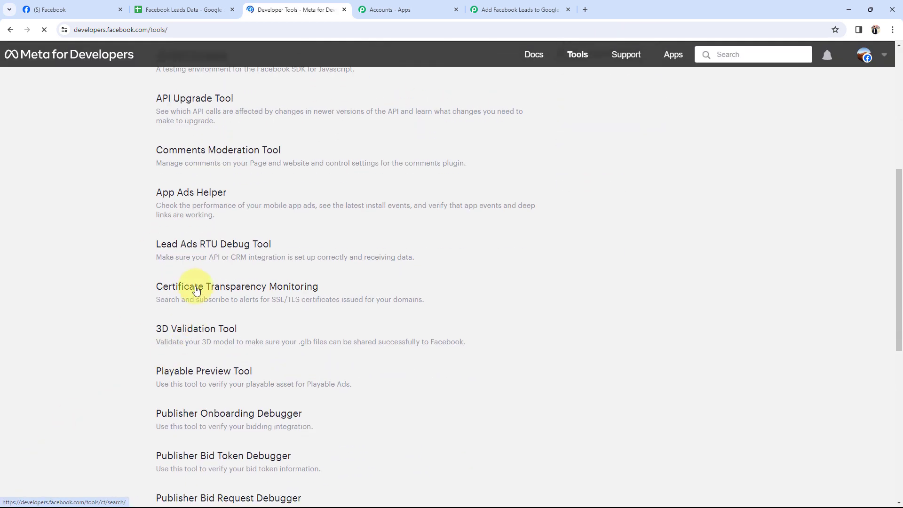
pyautogui.click(191, 245)
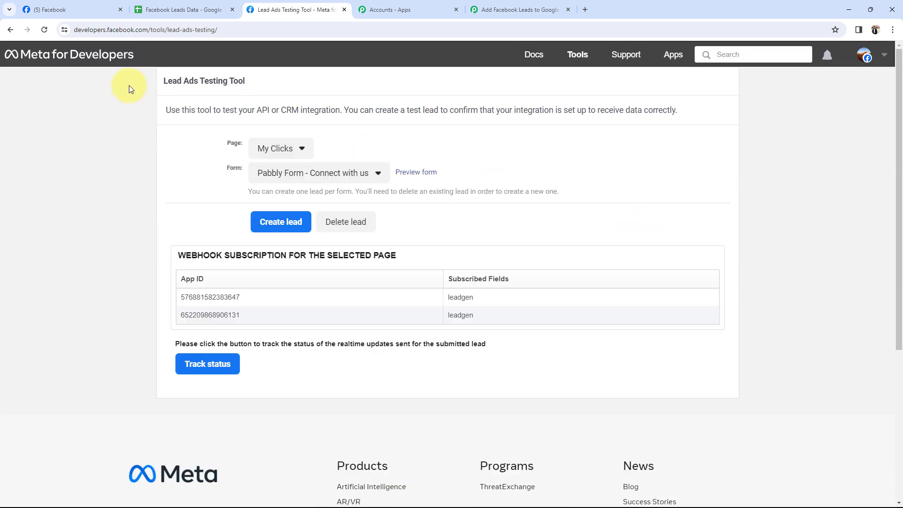
pyautogui.moveTo(164, 79); pyautogui.dragTo(231, 78)
pyautogui.click(90, 174)
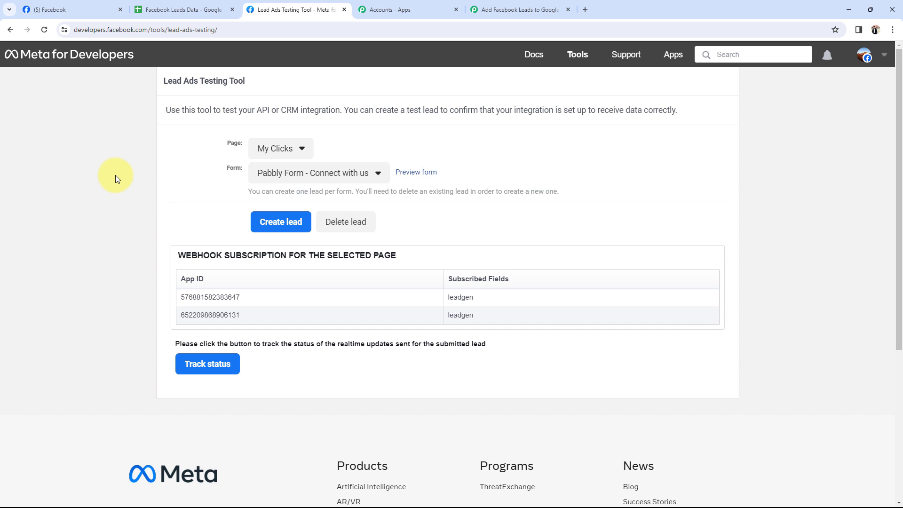
# - Set the testing tool's page to Arma Furniture Store and its form to Arma Furniture Contact Form
pyautogui.hotkey('ctrl', 'f')
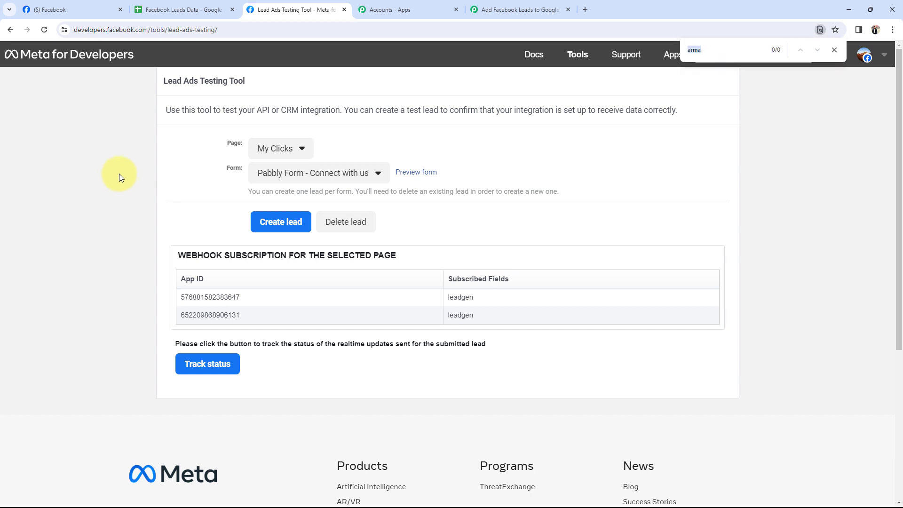
pyautogui.click(303, 143)
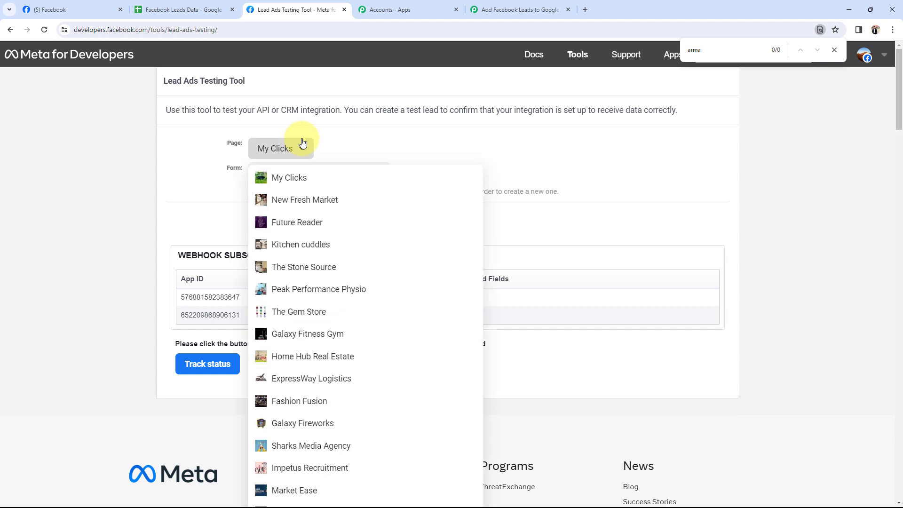
pyautogui.click(740, 46)
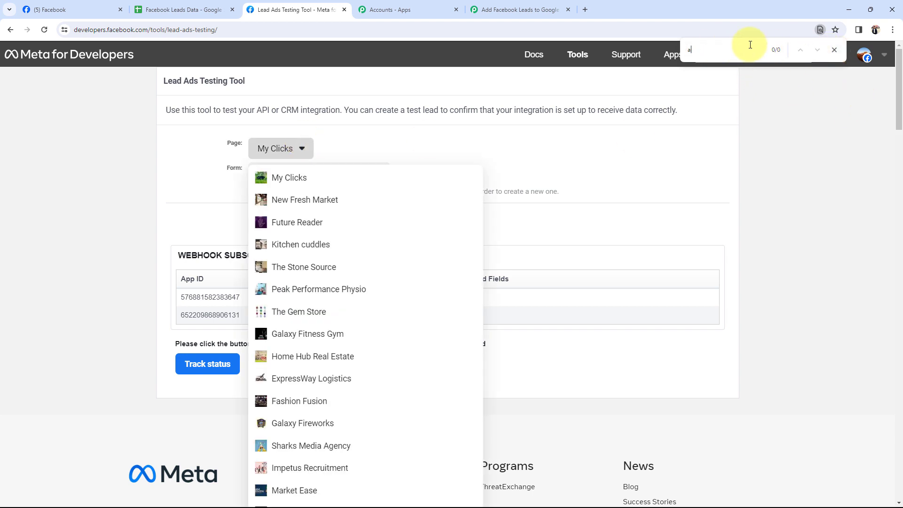
pyautogui.press('BackSpace')
pyautogui.write('arma')
pyautogui.click(294, 272)
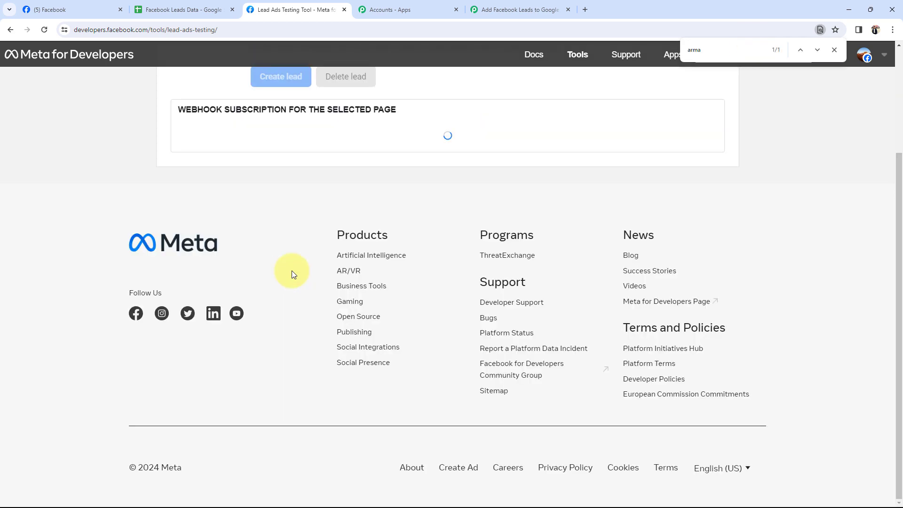
pyautogui.scroll(3, 266, 261)
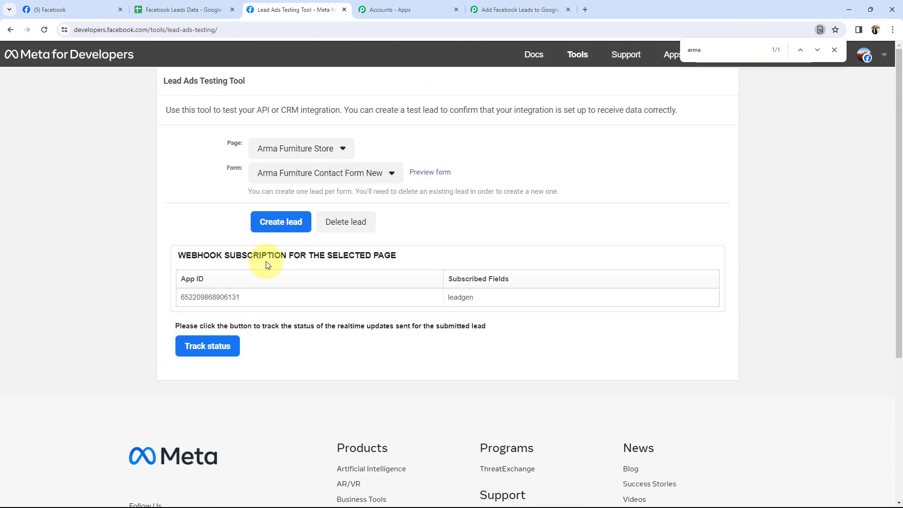
pyautogui.click(835, 49)
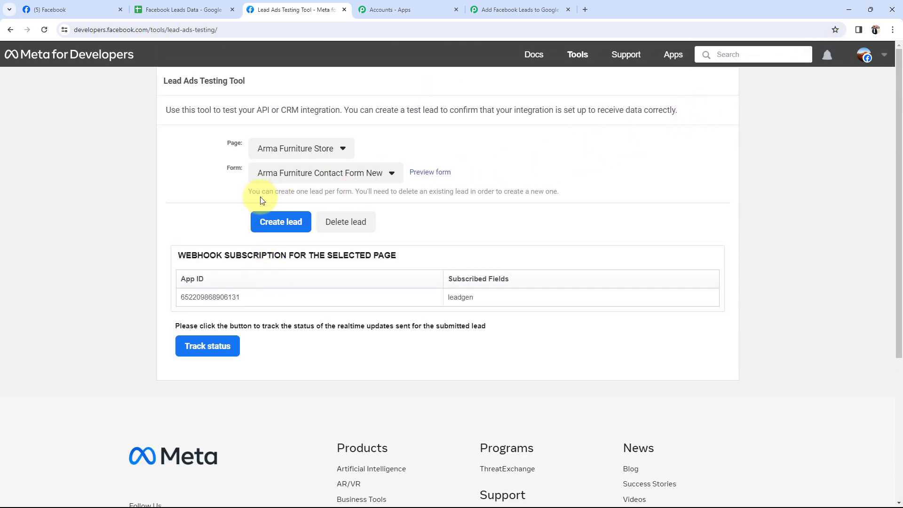
pyautogui.click(294, 181)
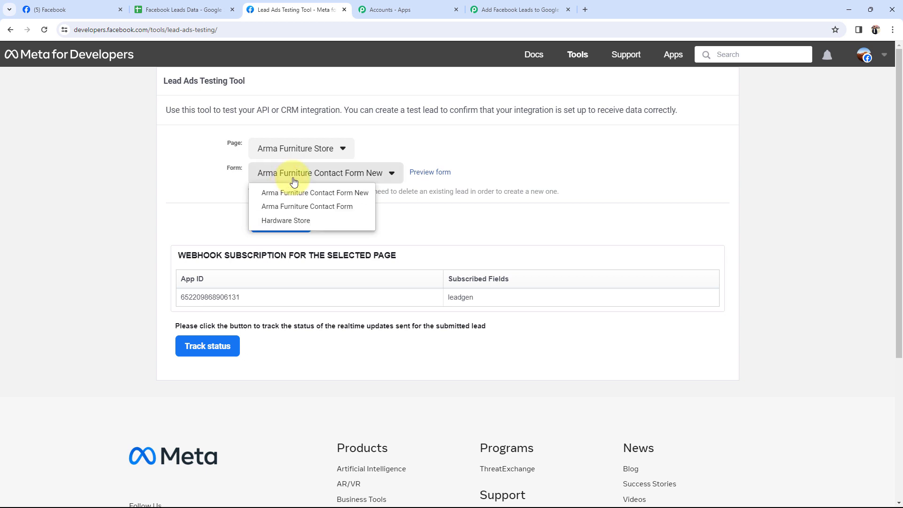
pyautogui.click(289, 206)
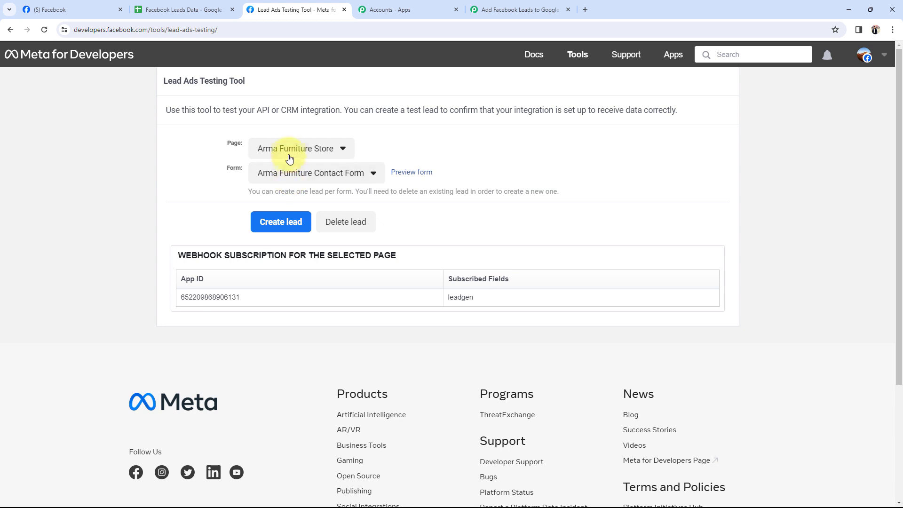
# - Submit a test lead through the form preview with a dummy full name, phone number and email, and return to the Pabbly Connect workflow
pyautogui.click(417, 175)
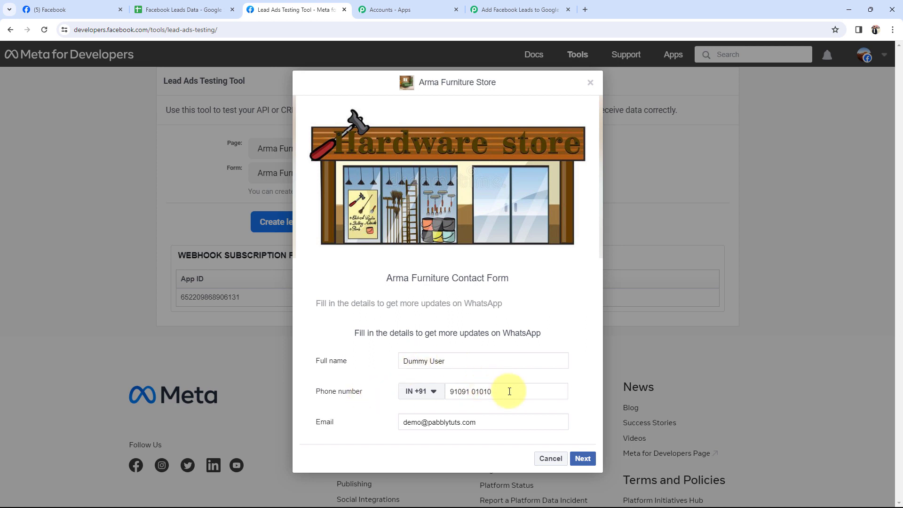
pyautogui.tripleClick(488, 422)
pyautogui.click(371, 438)
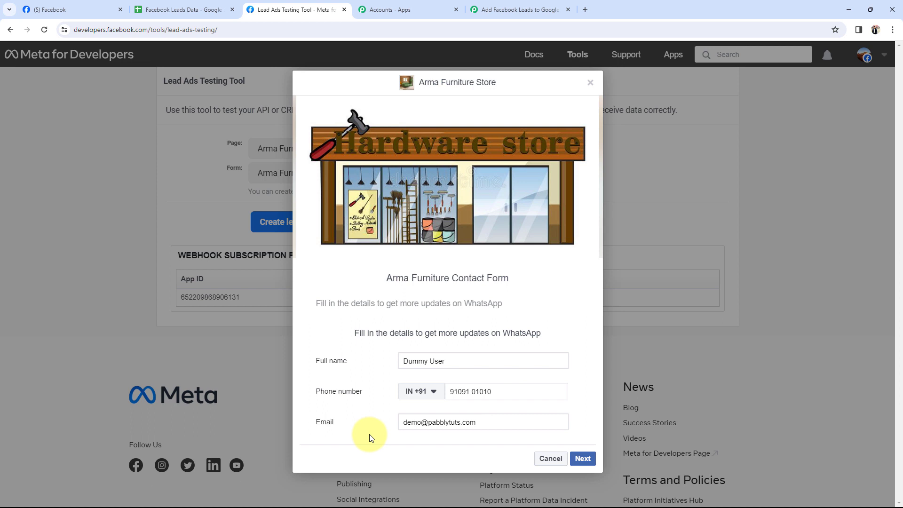
pyautogui.click(583, 459)
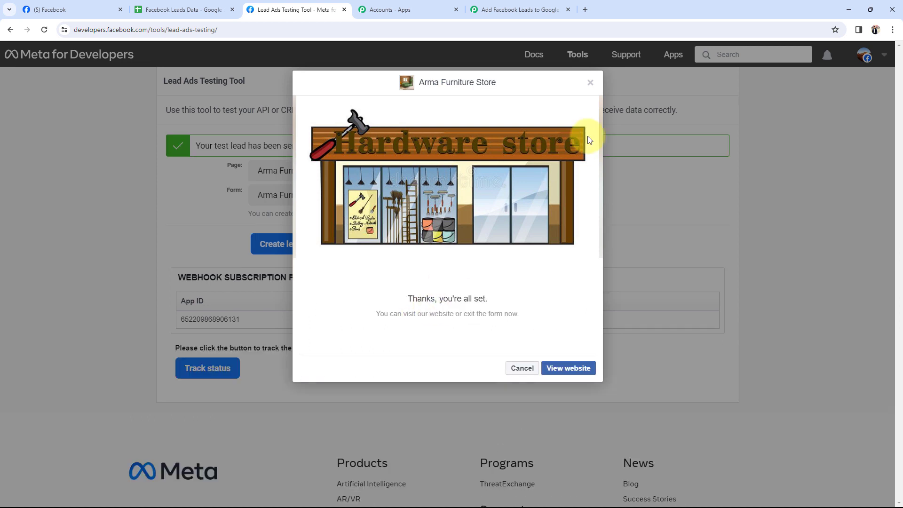
pyautogui.click(591, 82)
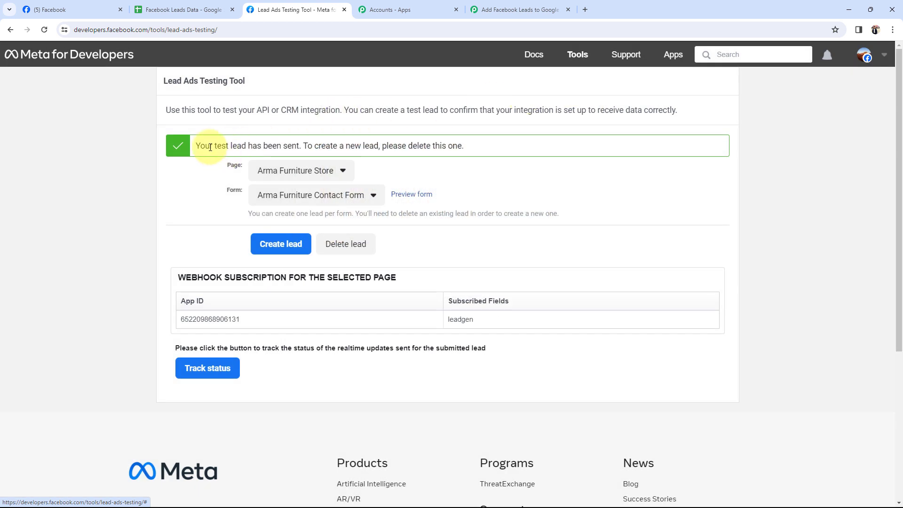
pyautogui.moveTo(210, 147); pyautogui.dragTo(296, 147)
pyautogui.click(155, 187)
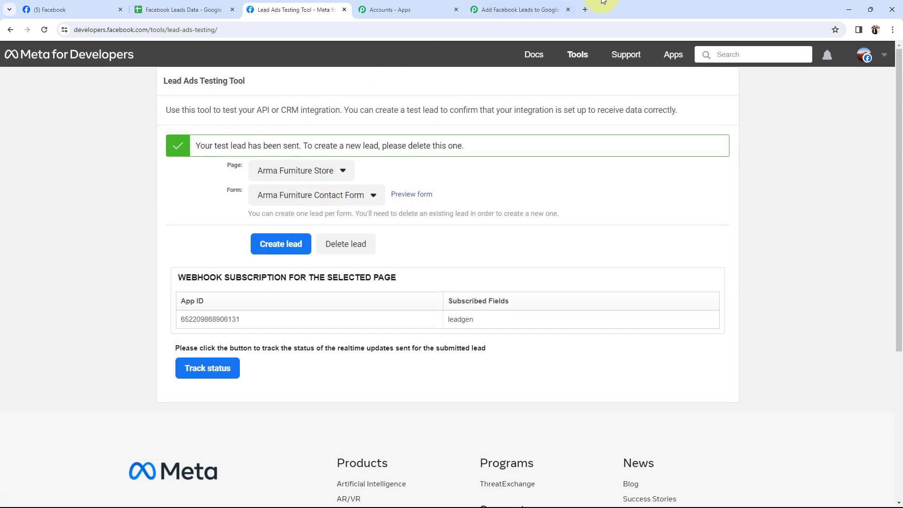
pyautogui.click(536, 9)
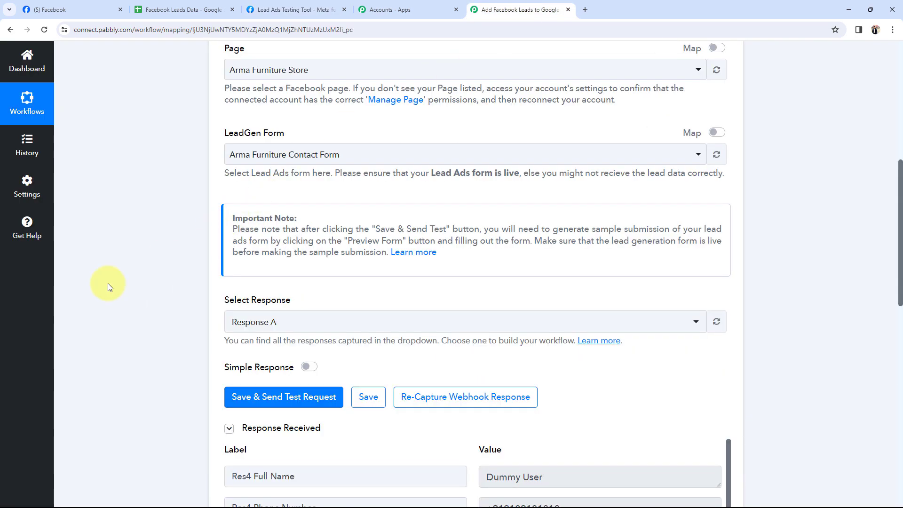
# - Examine the full name, phone number and email values in the Facebook Lead Ads trigger's received response
pyautogui.scroll(-5, 108, 283)
pyautogui.scroll(-1, 109, 283)
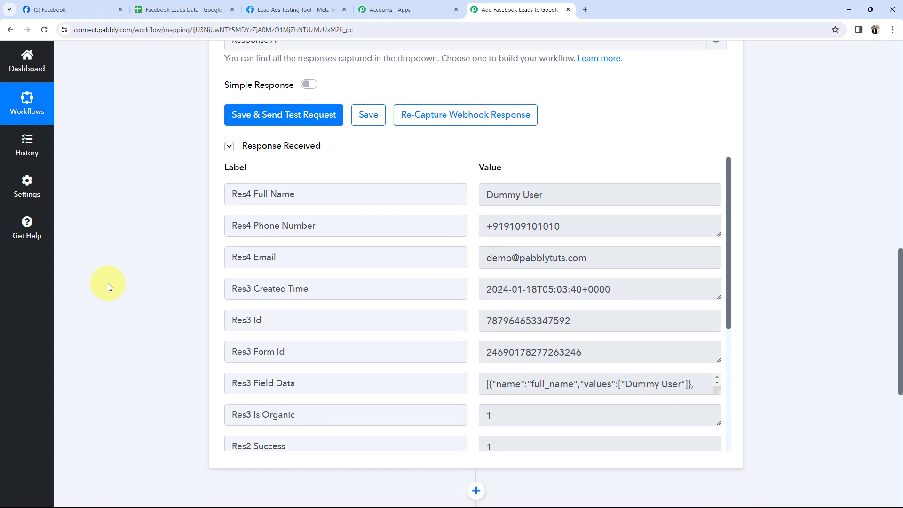
pyautogui.moveTo(553, 193); pyautogui.dragTo(508, 181)
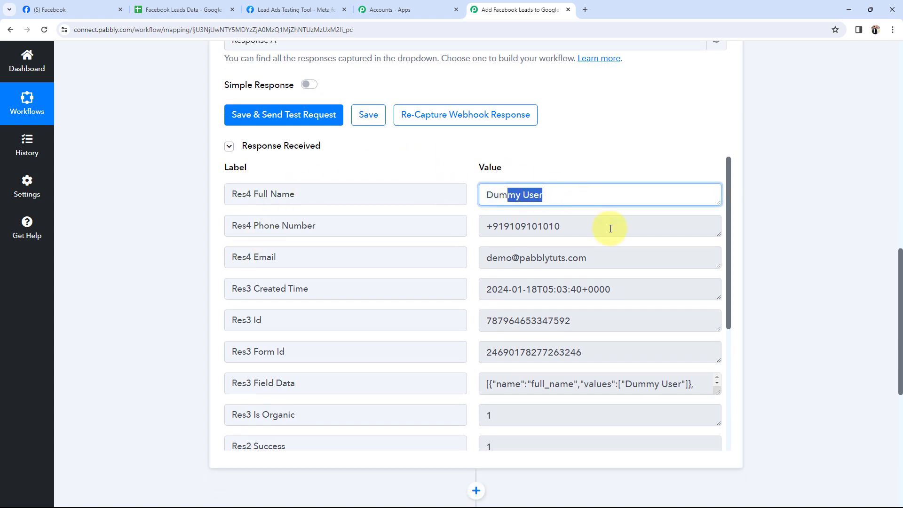
pyautogui.moveTo(606, 226); pyautogui.dragTo(499, 227)
pyautogui.click(548, 231)
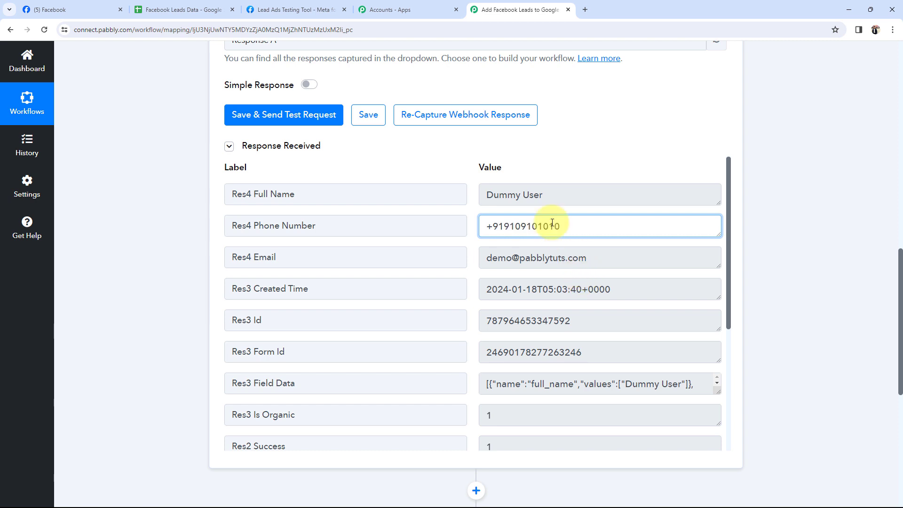
pyautogui.click(183, 309)
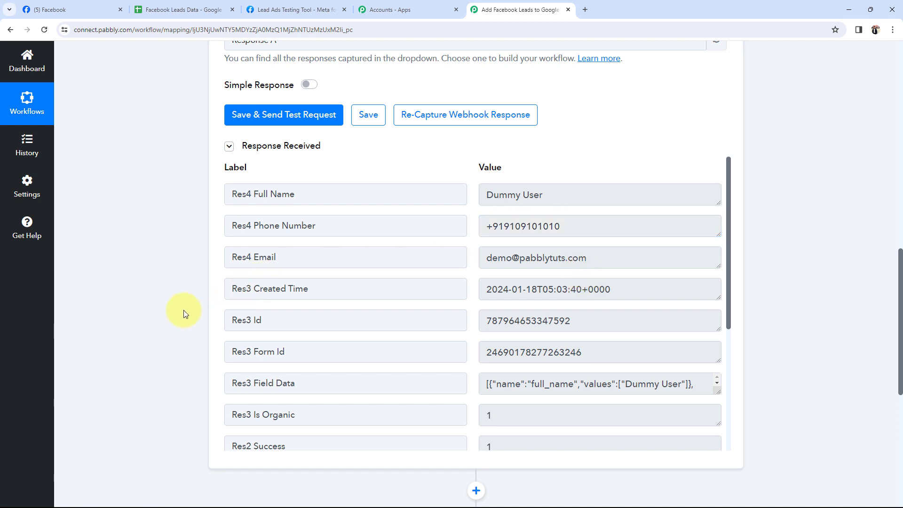
# - Collapse the Facebook Lead Ads trigger and expand the Google Sheets Add New Row action
pyautogui.scroll(15, 179, 312)
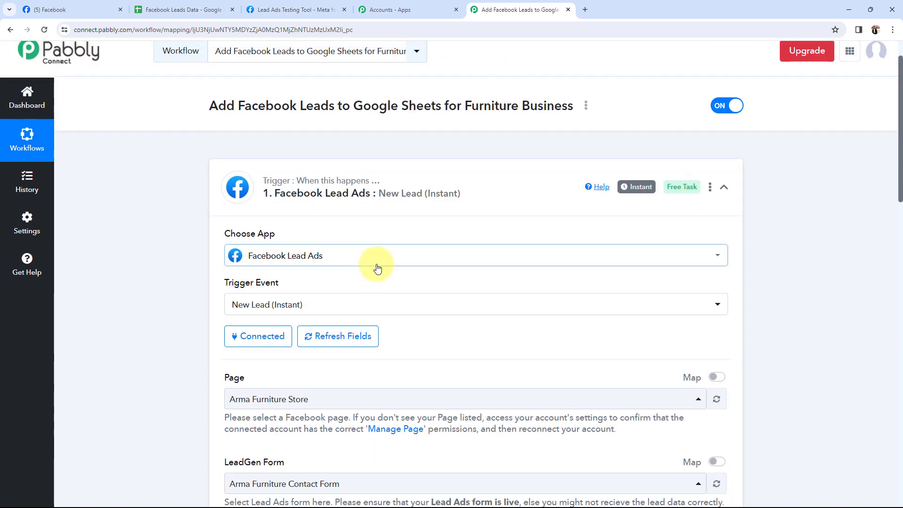
pyautogui.click(361, 182)
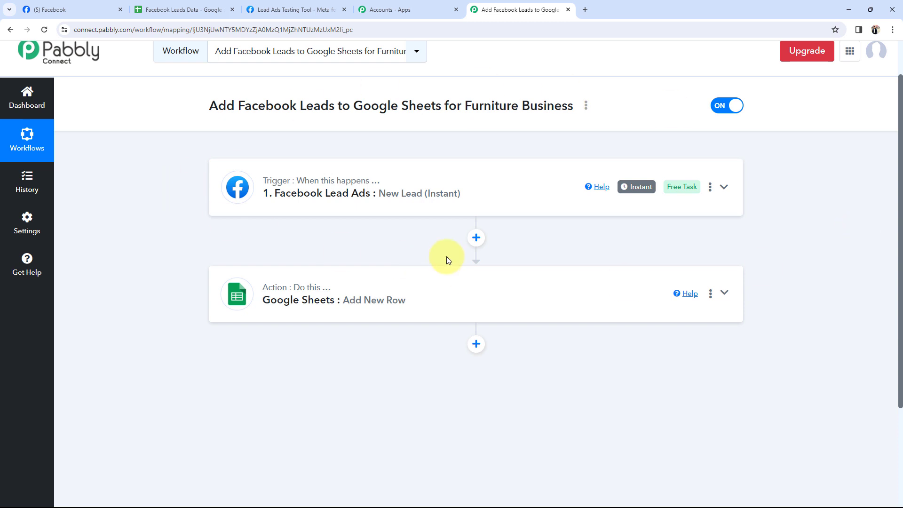
pyautogui.click(317, 301)
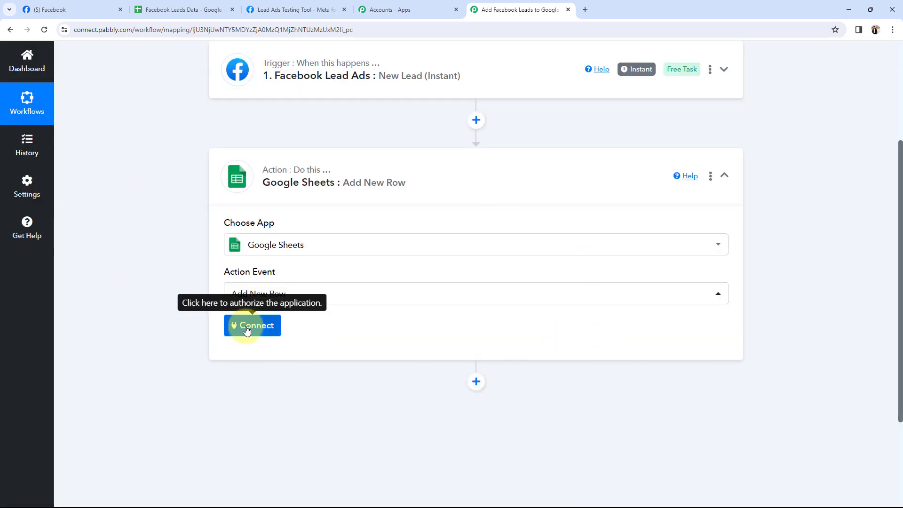
# - Connect the Google Sheets action through a new connection, signing in with a Google account and granting Pabbly Connect Sheets access
pyautogui.click(247, 331)
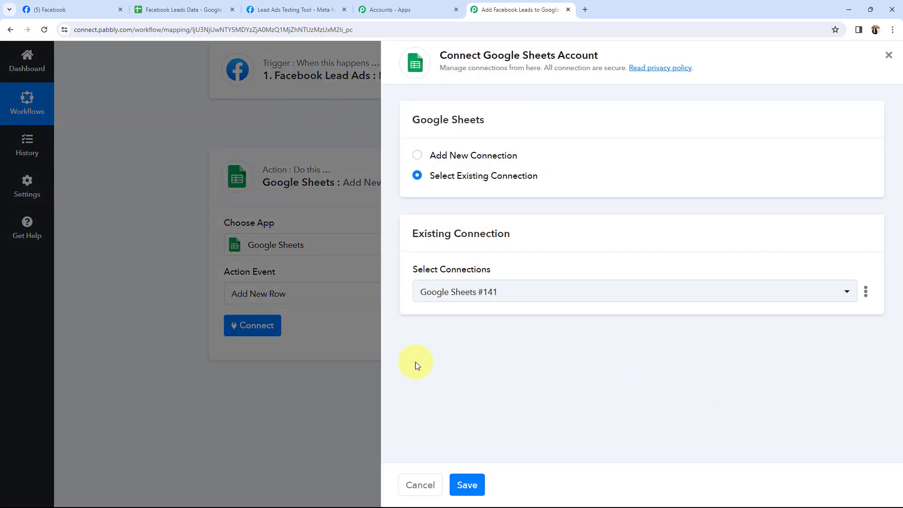
pyautogui.click(416, 155)
pyautogui.click(487, 284)
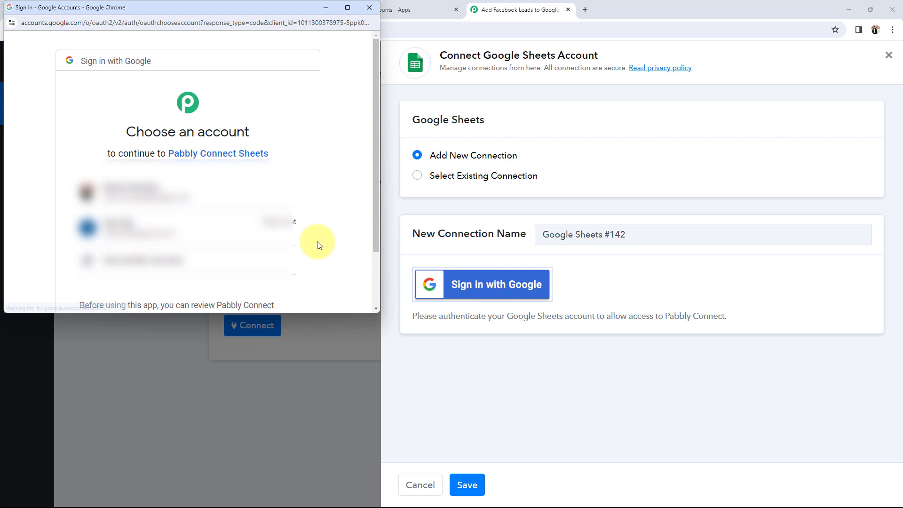
pyautogui.click(179, 197)
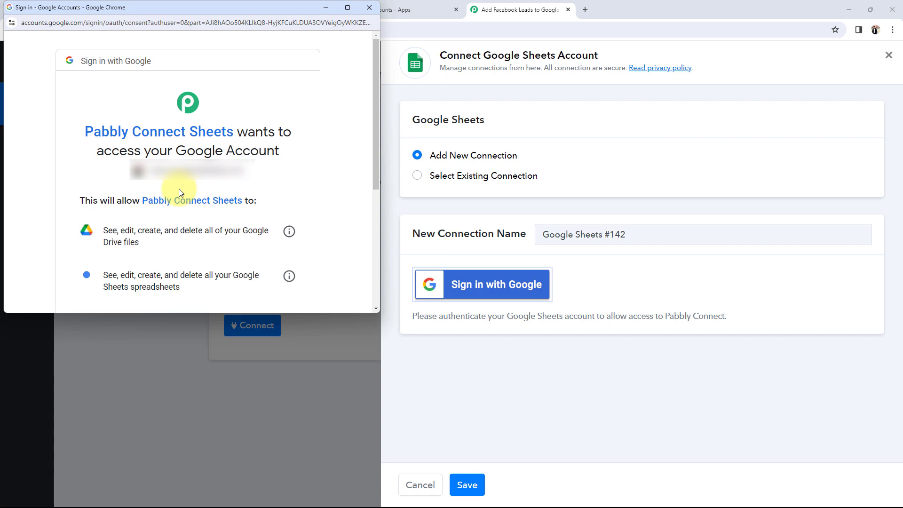
pyautogui.scroll(-5, 198, 137)
pyautogui.click(242, 227)
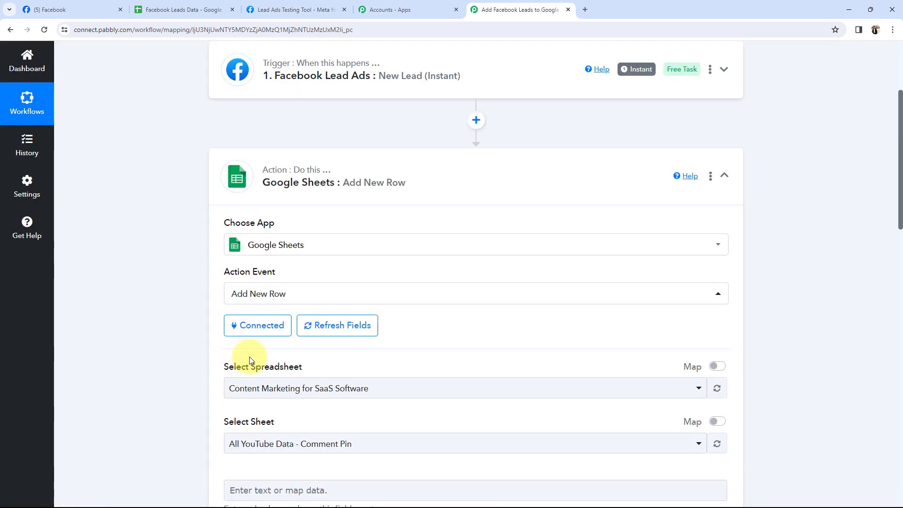
# - Check the action's spreadsheet fields against the Facebook Leads Data sheet's columns in Google Sheets, and return to the Pabbly Connect workflow
pyautogui.scroll(-4, 202, 334)
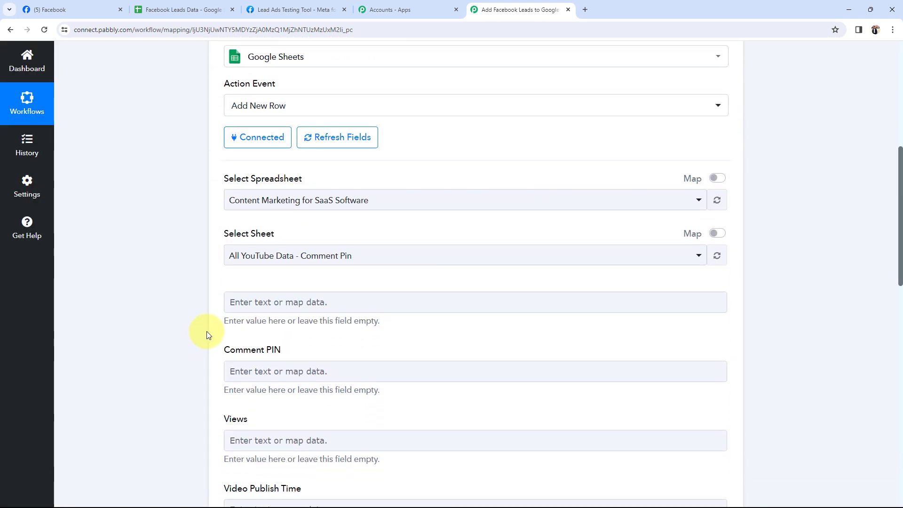
pyautogui.moveTo(227, 179); pyautogui.dragTo(303, 188)
pyautogui.click(192, 201)
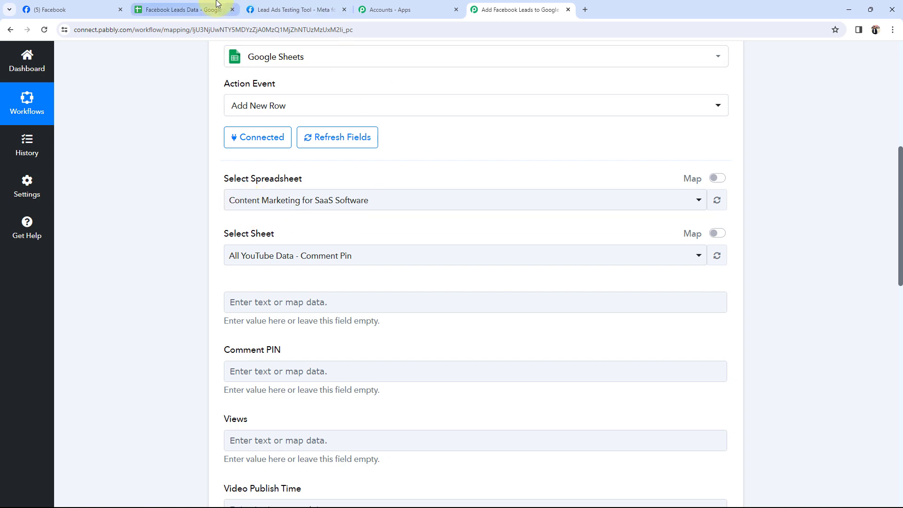
pyautogui.click(184, 9)
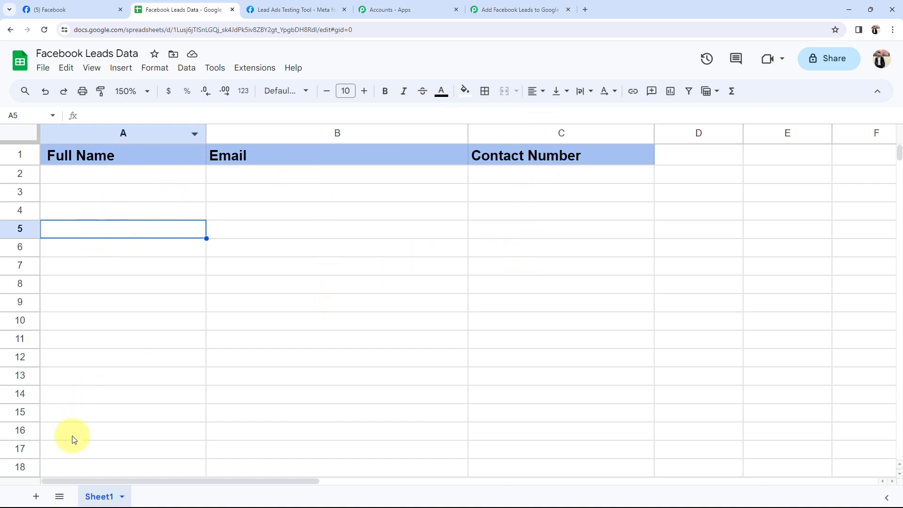
pyautogui.click(174, 289)
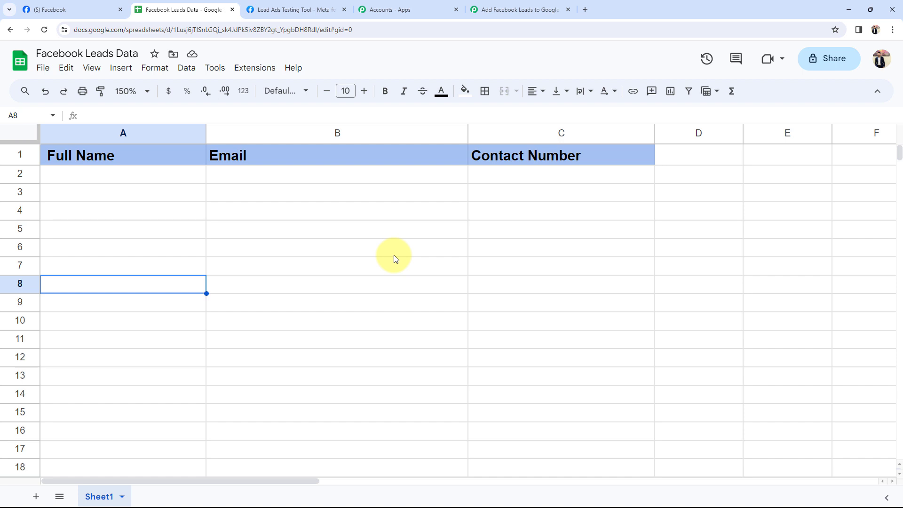
pyautogui.click(478, 9)
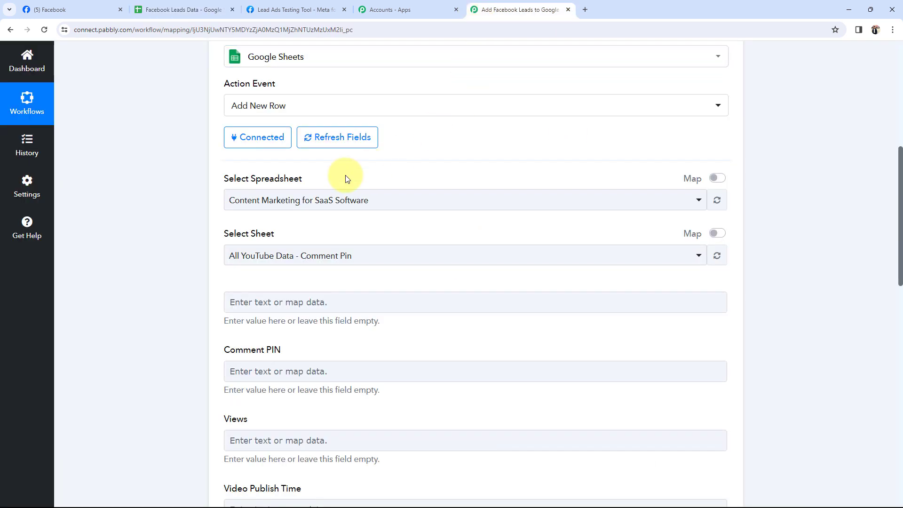
# - Set the action's spreadsheet to Facebook Leads Data and its sheet to Sheet1
pyautogui.click(249, 198)
pyautogui.click(238, 275)
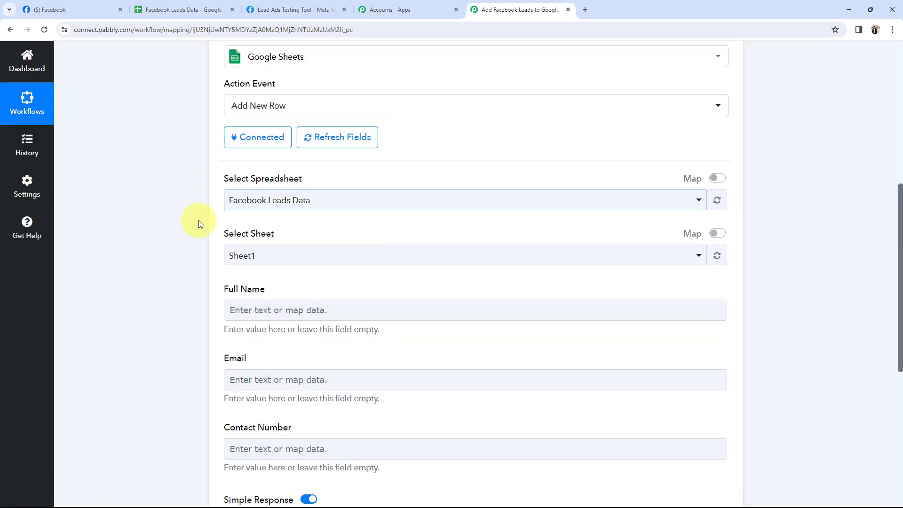
pyautogui.scroll(-2, 203, 212)
pyautogui.moveTo(224, 142); pyautogui.dragTo(258, 168)
pyautogui.click(259, 168)
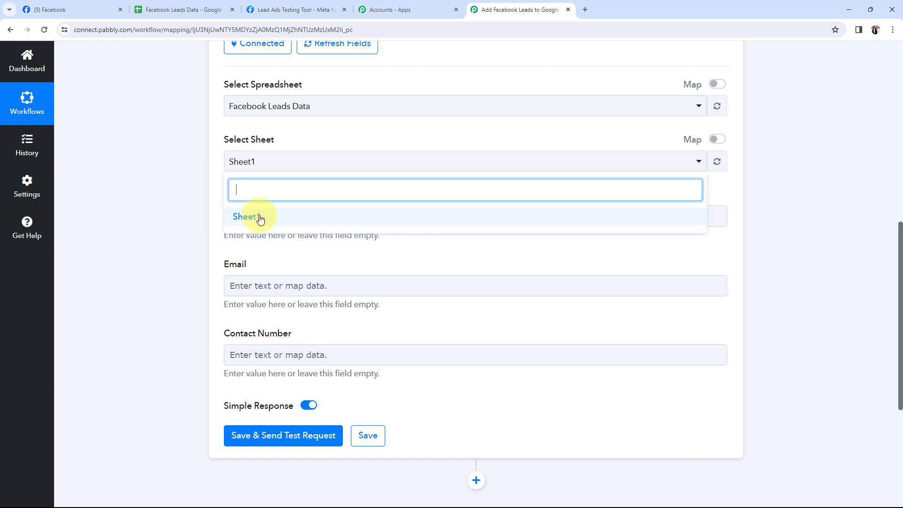
pyautogui.click(258, 215)
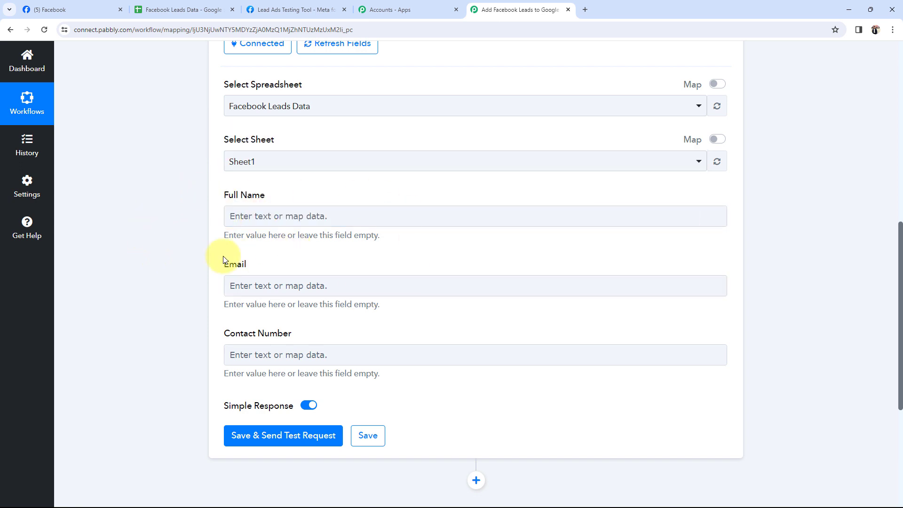
# - Map the action's Full Name field to Res4 Full Name from the Facebook Lead Ads trigger
pyautogui.scroll(-2, 120, 277)
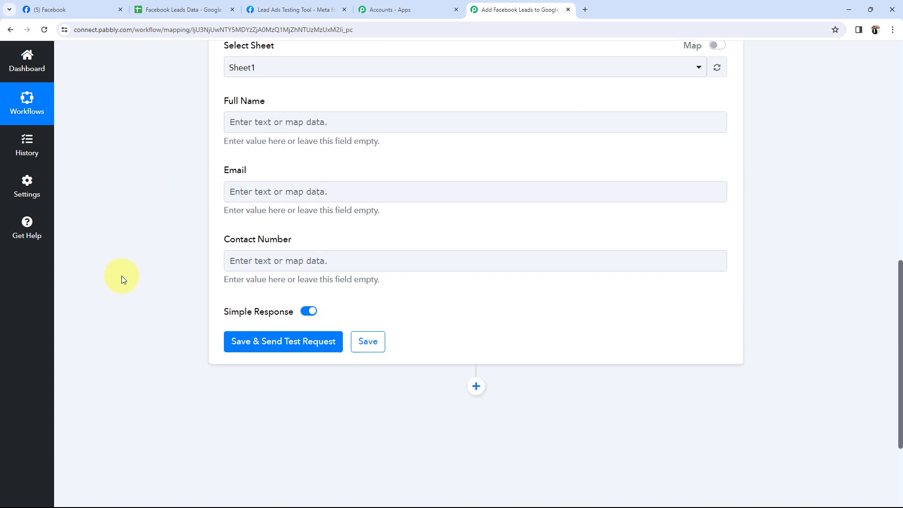
pyautogui.scroll(2, 121, 276)
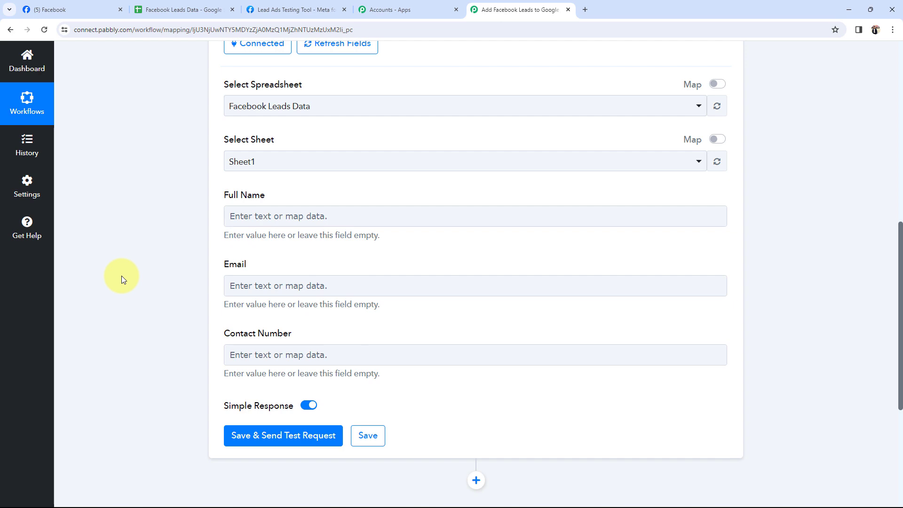
pyautogui.scroll(10, 121, 275)
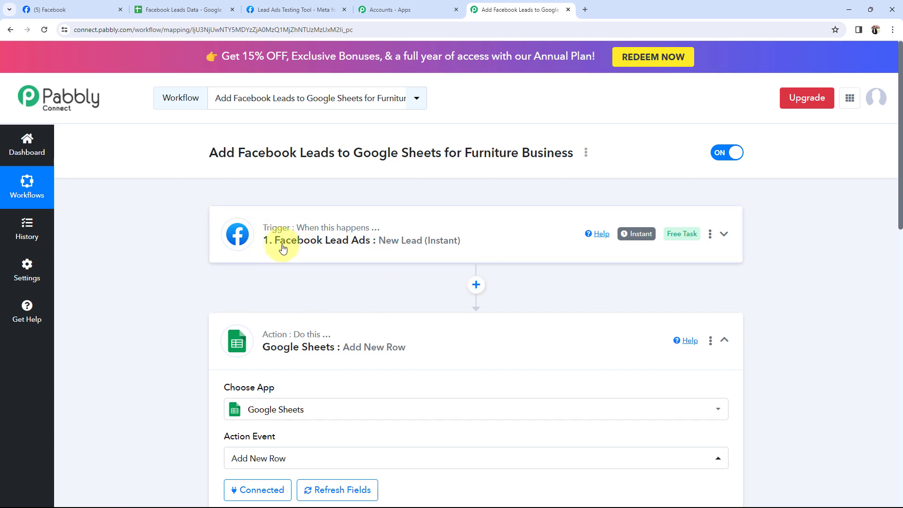
pyautogui.scroll(-9, 231, 249)
pyautogui.scroll(-2, 230, 253)
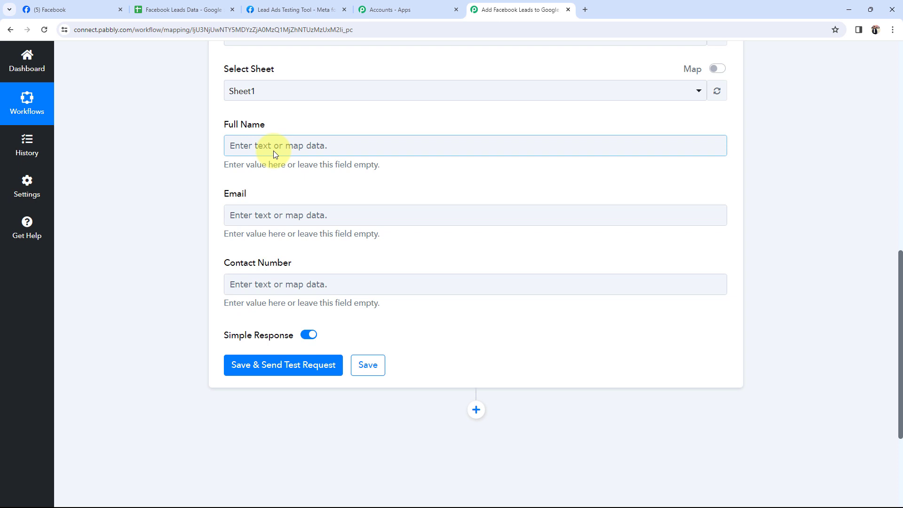
pyautogui.click(240, 146)
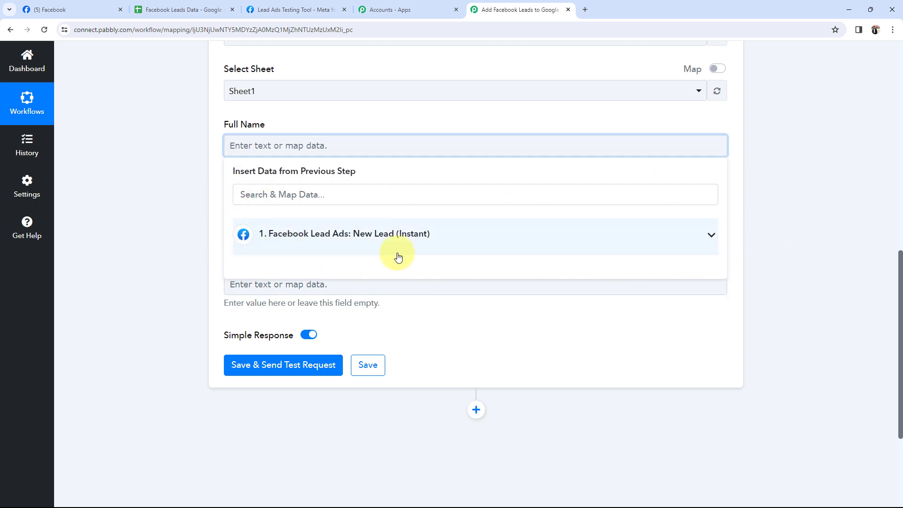
pyautogui.click(709, 240)
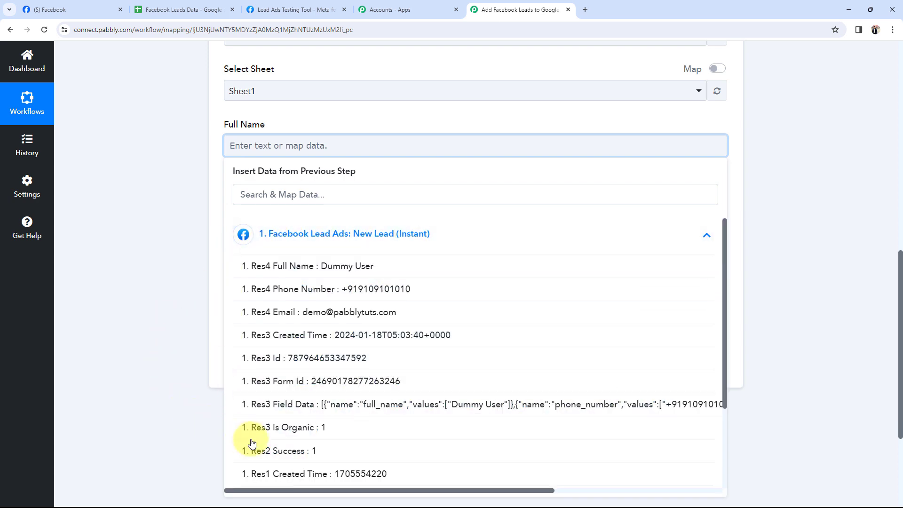
pyautogui.click(282, 267)
pyautogui.click(201, 161)
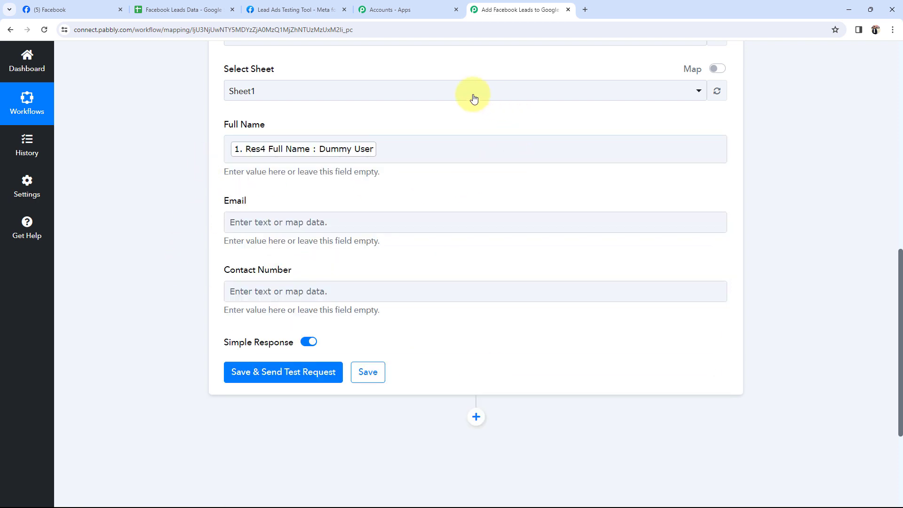
# - Map the action's Email field to Res4 Email from the Facebook Lead Ads trigger
pyautogui.scroll(-1, 133, 240)
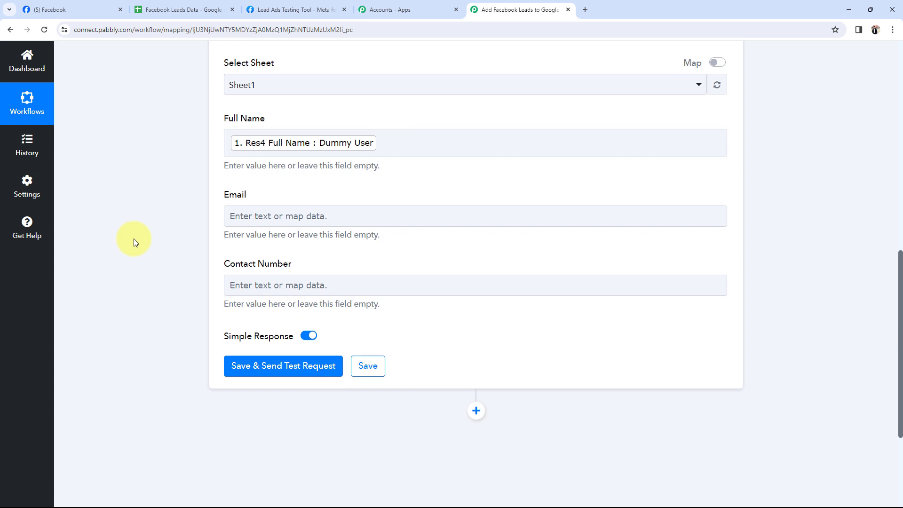
pyautogui.click(252, 180)
pyautogui.click(253, 262)
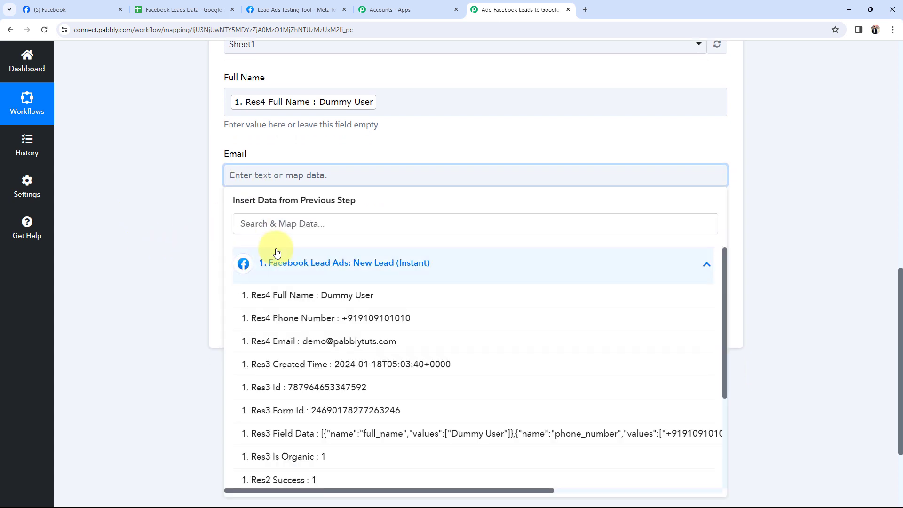
pyautogui.click(241, 340)
pyautogui.click(144, 193)
# - Map the action's Contact Number field to Res4 Phone Number from the Facebook Lead Ads trigger
pyautogui.scroll(-2, 189, 184)
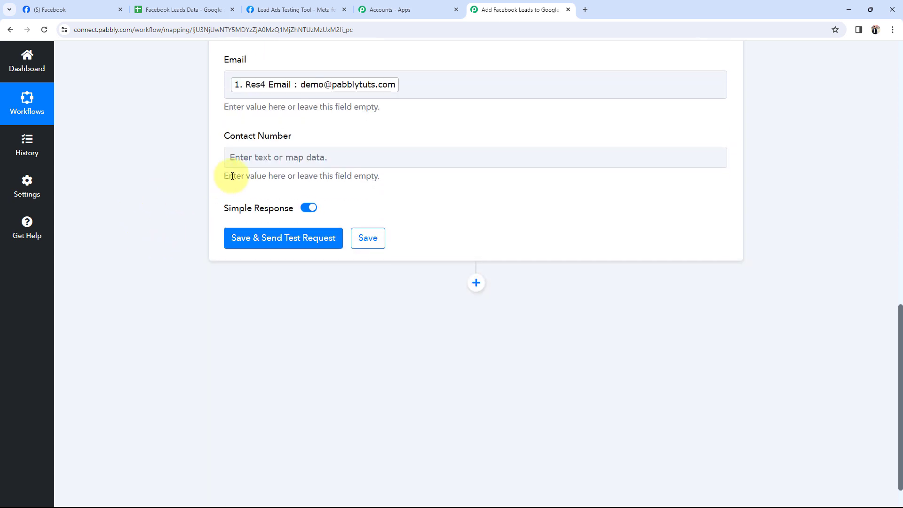
pyautogui.click(232, 160)
pyautogui.click(262, 243)
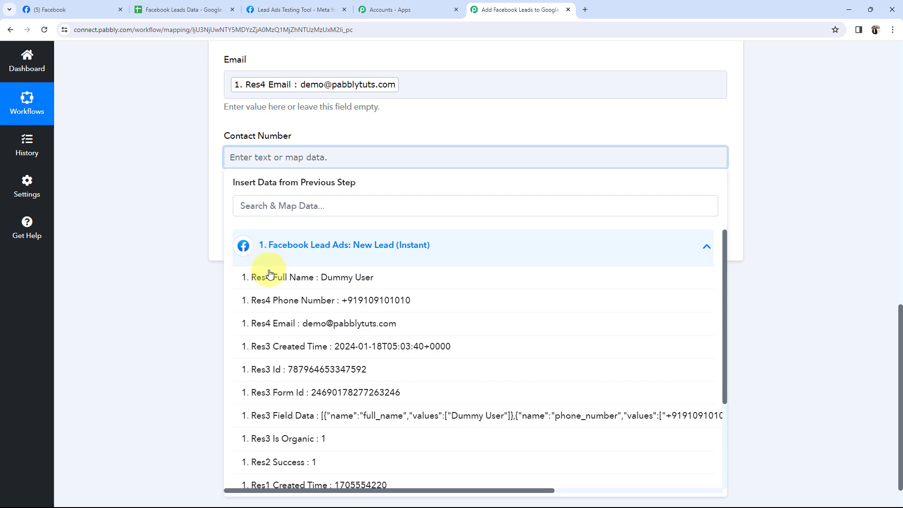
pyautogui.click(279, 305)
pyautogui.click(136, 255)
pyautogui.scroll(3, 136, 273)
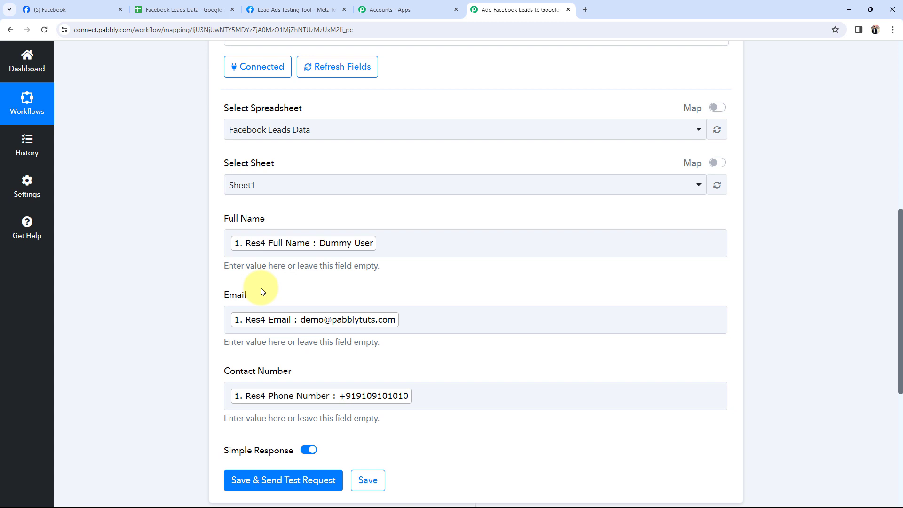
pyautogui.click(385, 243)
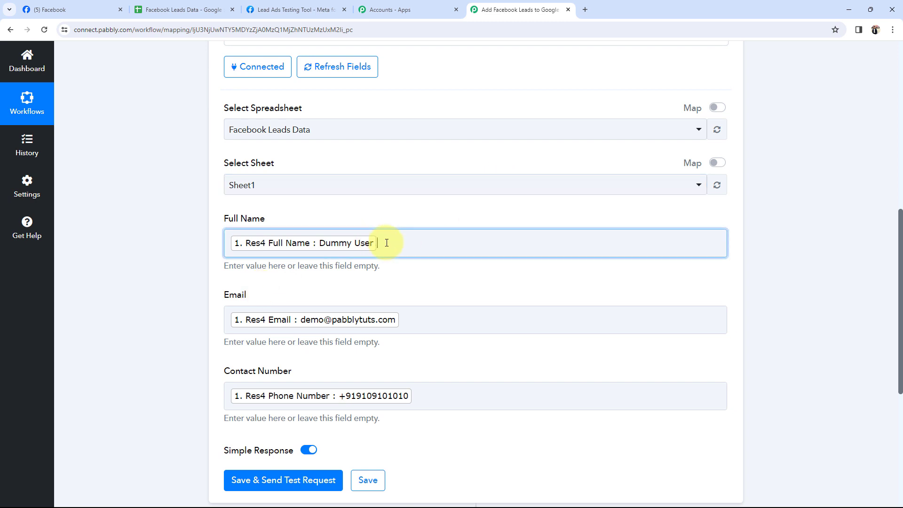
pyautogui.write('dum')
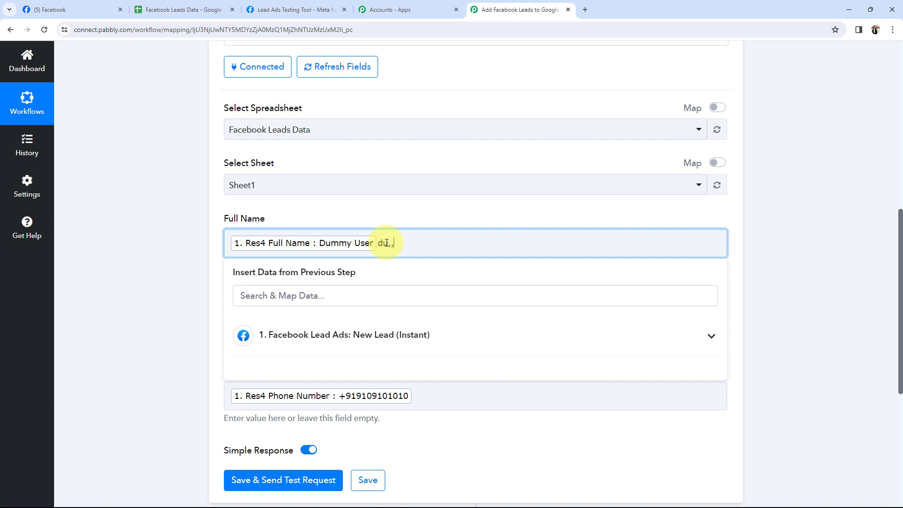
pyautogui.press('BackSpace')
pyautogui.press('BackSpace')
pyautogui.press('BackSpace')
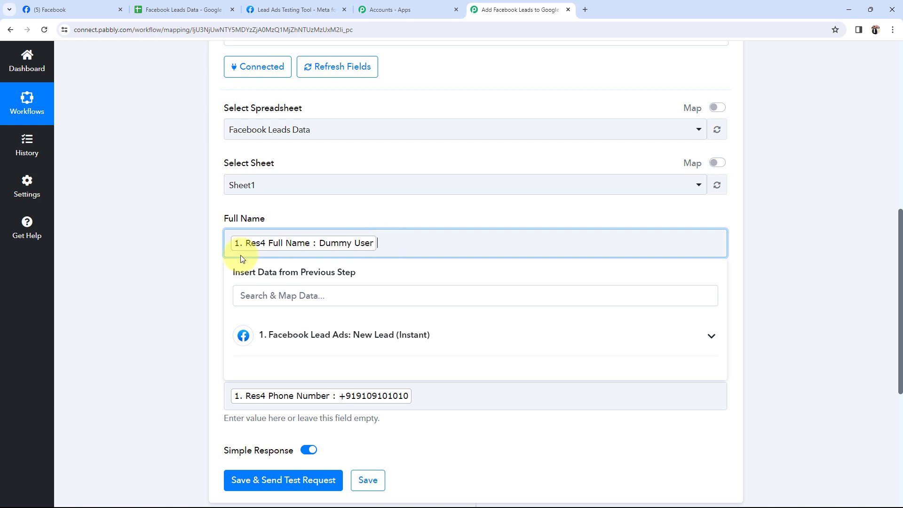
pyautogui.click(178, 253)
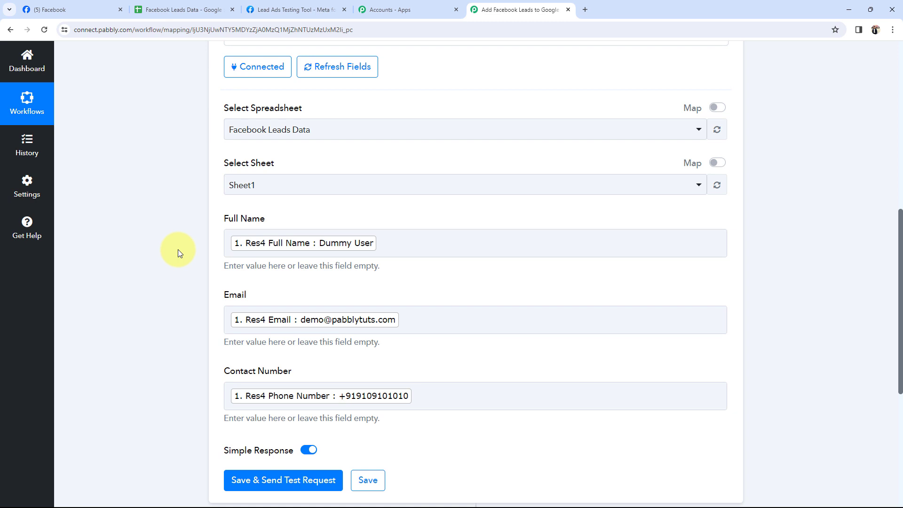
# - Save the Google Sheets action with a test request and check the updated rows, columns and cells in its response
pyautogui.scroll(-4, 178, 250)
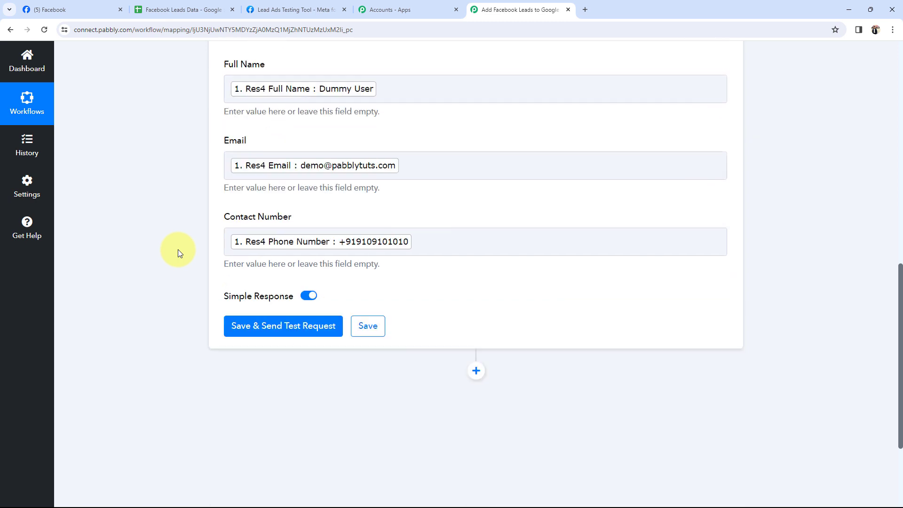
pyautogui.click(244, 292)
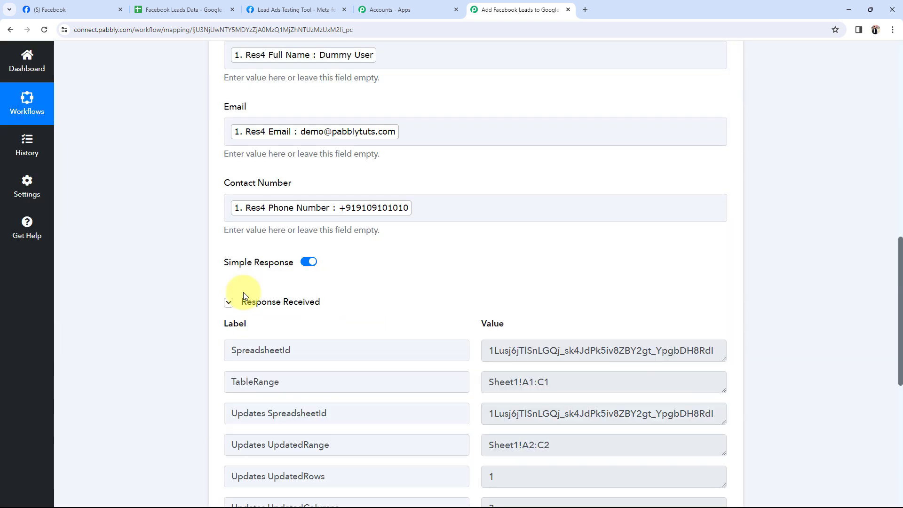
pyautogui.scroll(-3, 244, 292)
pyautogui.click(571, 342)
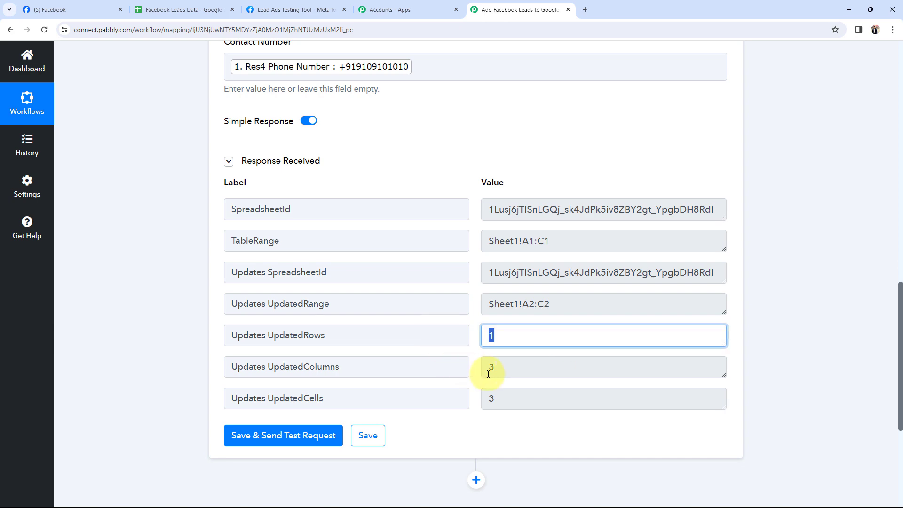
pyautogui.press('Tab')
pyautogui.press('Tab')
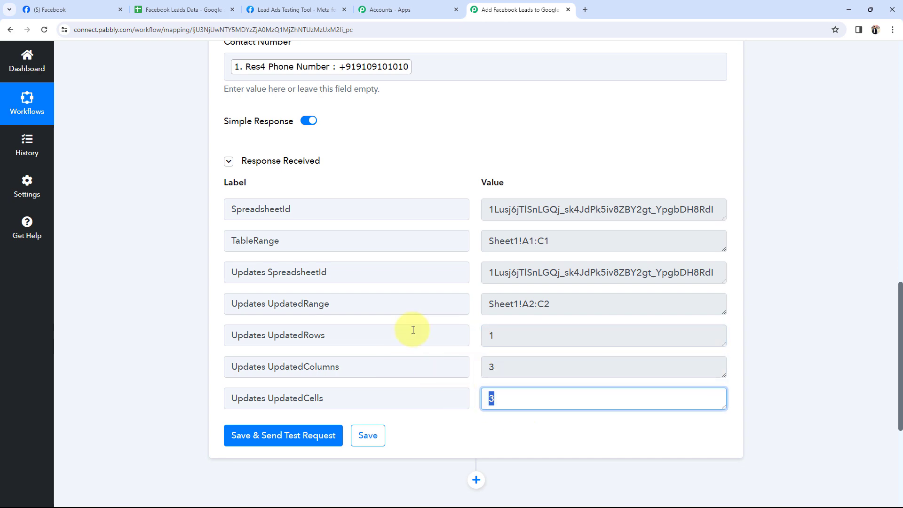
pyautogui.scroll(5, 413, 330)
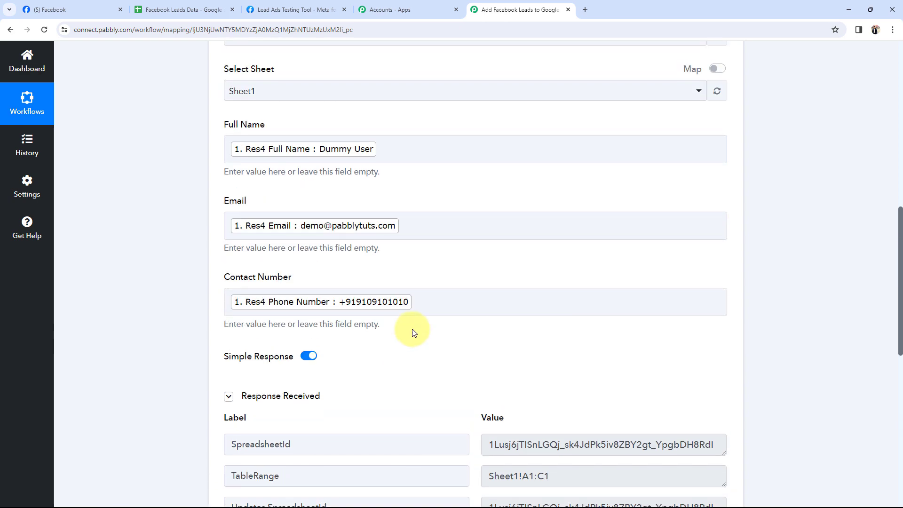
# - Check the Facebook Leads Data sheet for the test lead's full name, email and contact number in row 2
pyautogui.click(183, 10)
pyautogui.moveTo(210, 269); pyautogui.dragTo(203, 295)
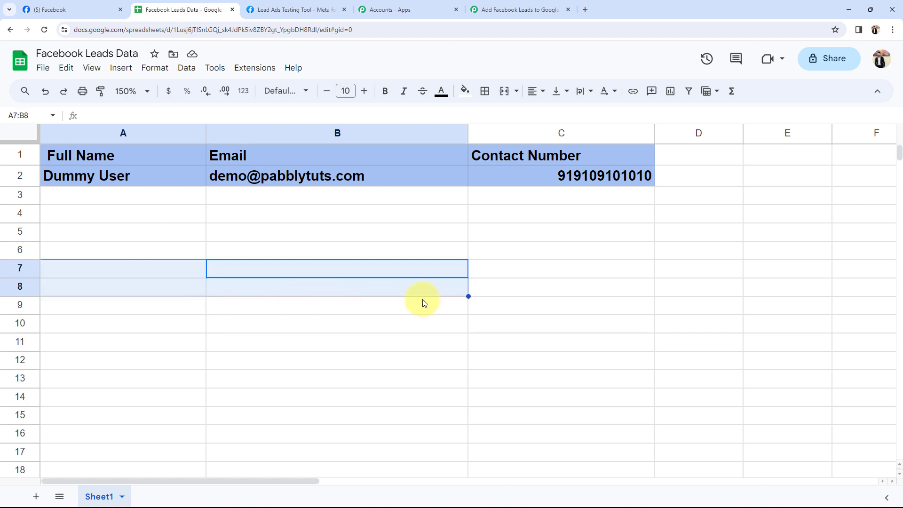
pyautogui.click(522, 252)
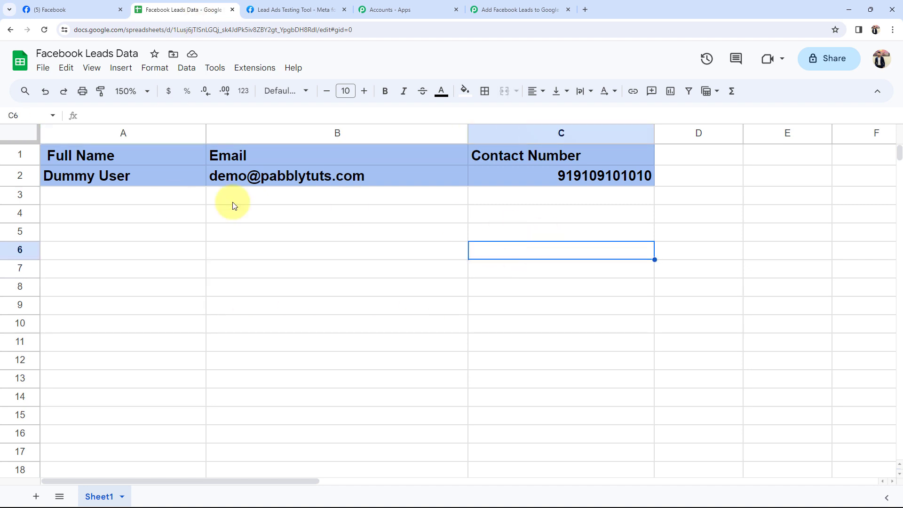
pyautogui.click(91, 181)
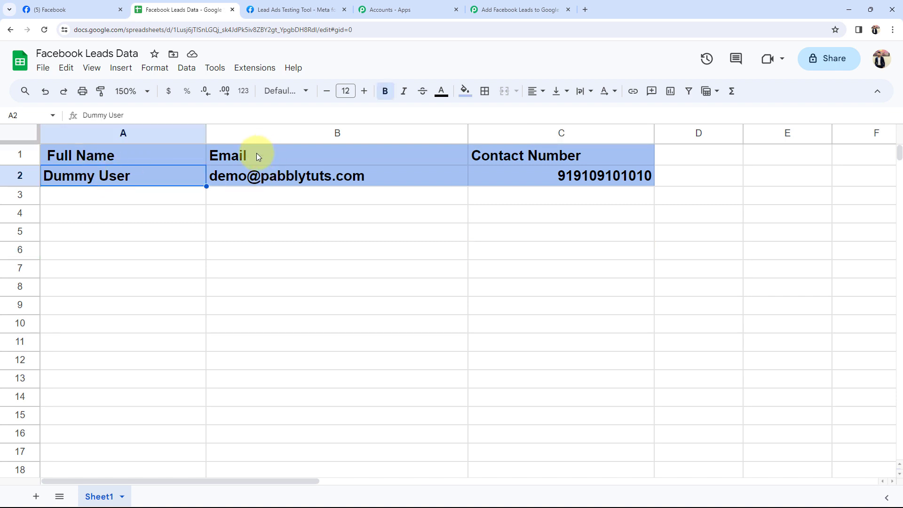
pyautogui.click(242, 177)
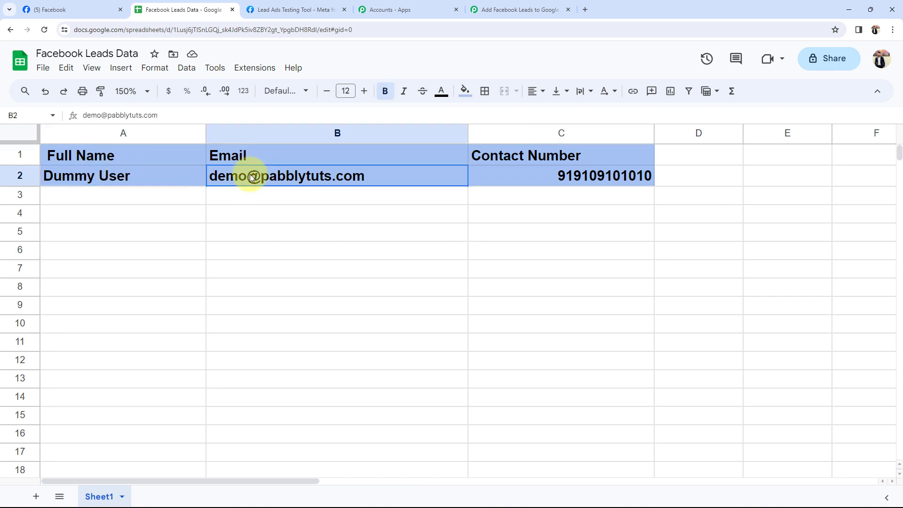
pyautogui.click(570, 182)
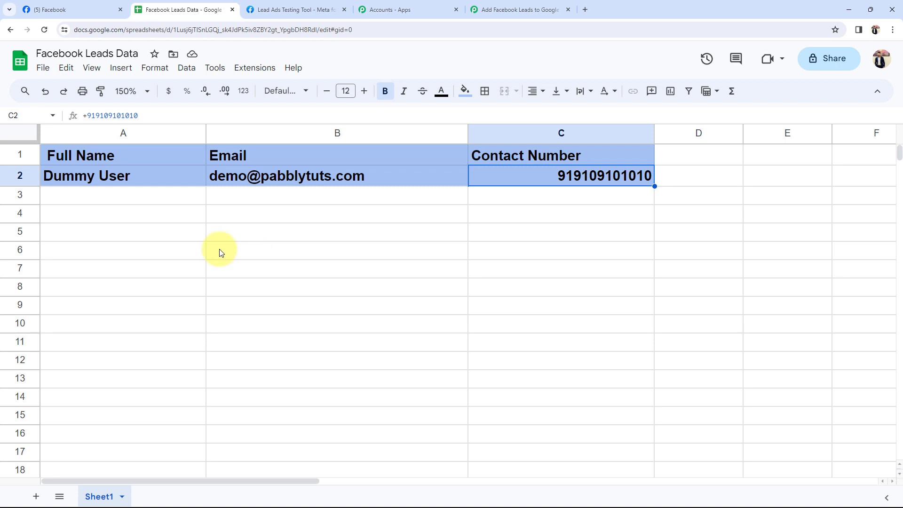
pyautogui.click(84, 195)
pyautogui.click(330, 198)
pyautogui.click(552, 200)
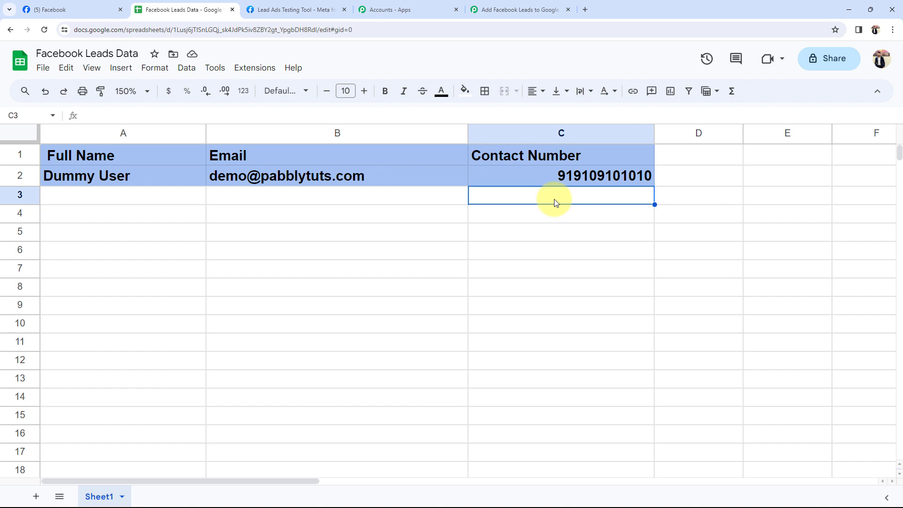
# - Return to the Pabbly Connect workflow and collapse the Google Sheets Add New Row action
pyautogui.click(551, 10)
pyautogui.scroll(10, 201, 350)
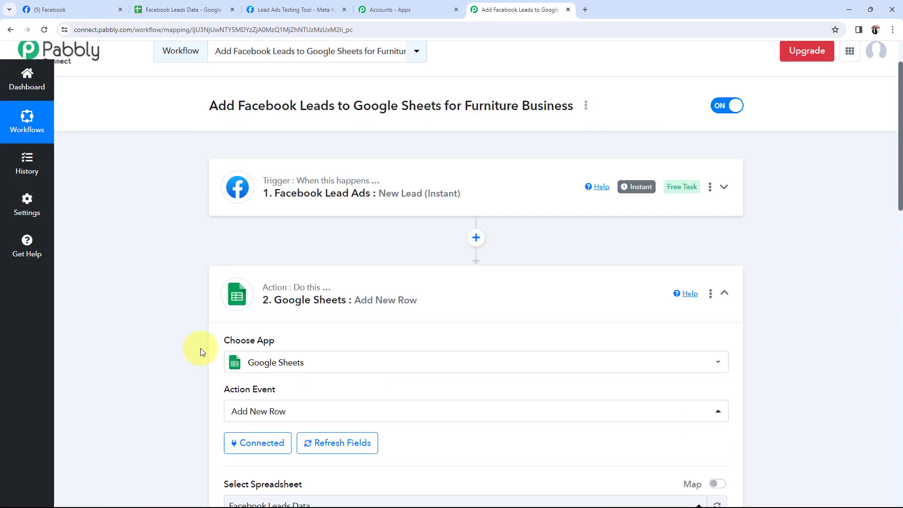
pyautogui.scroll(1, 200, 349)
pyautogui.click(353, 347)
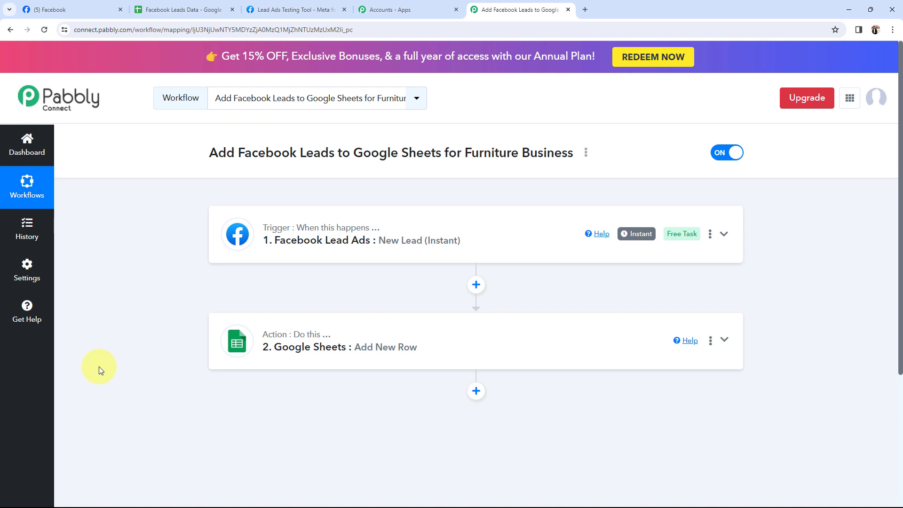